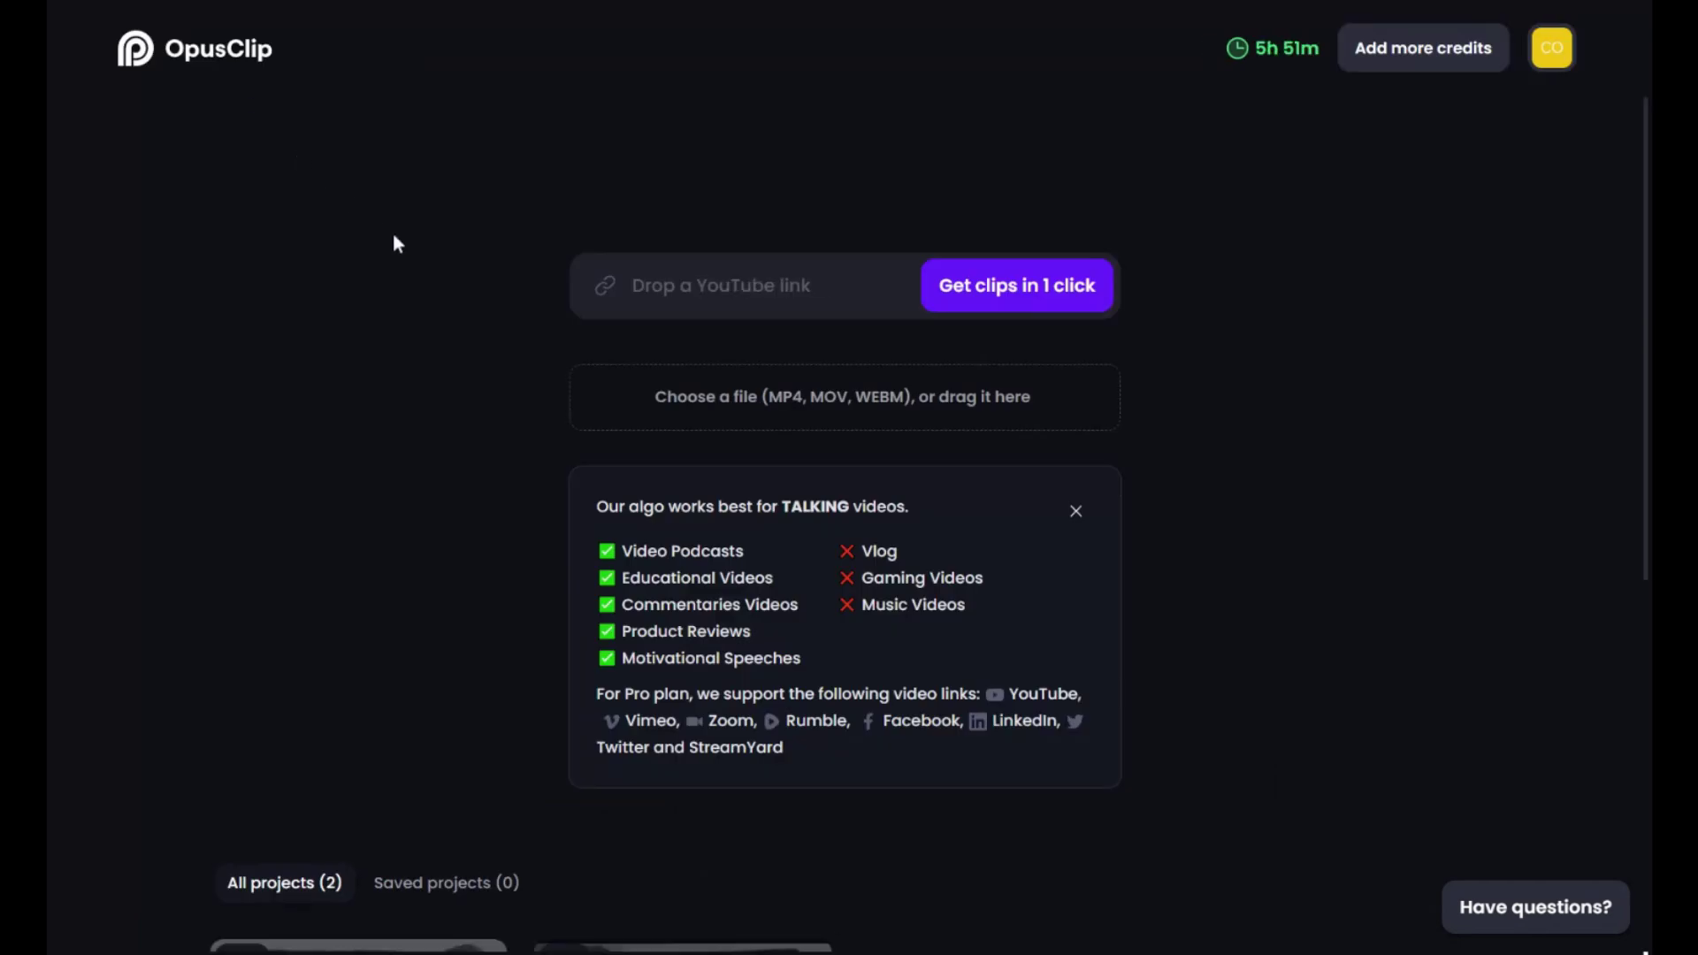
pyautogui.scroll(-1, 398, 243)
pyautogui.scroll(-2, 398, 243)
pyautogui.scroll(-1, 399, 242)
pyautogui.scroll(1, 400, 252)
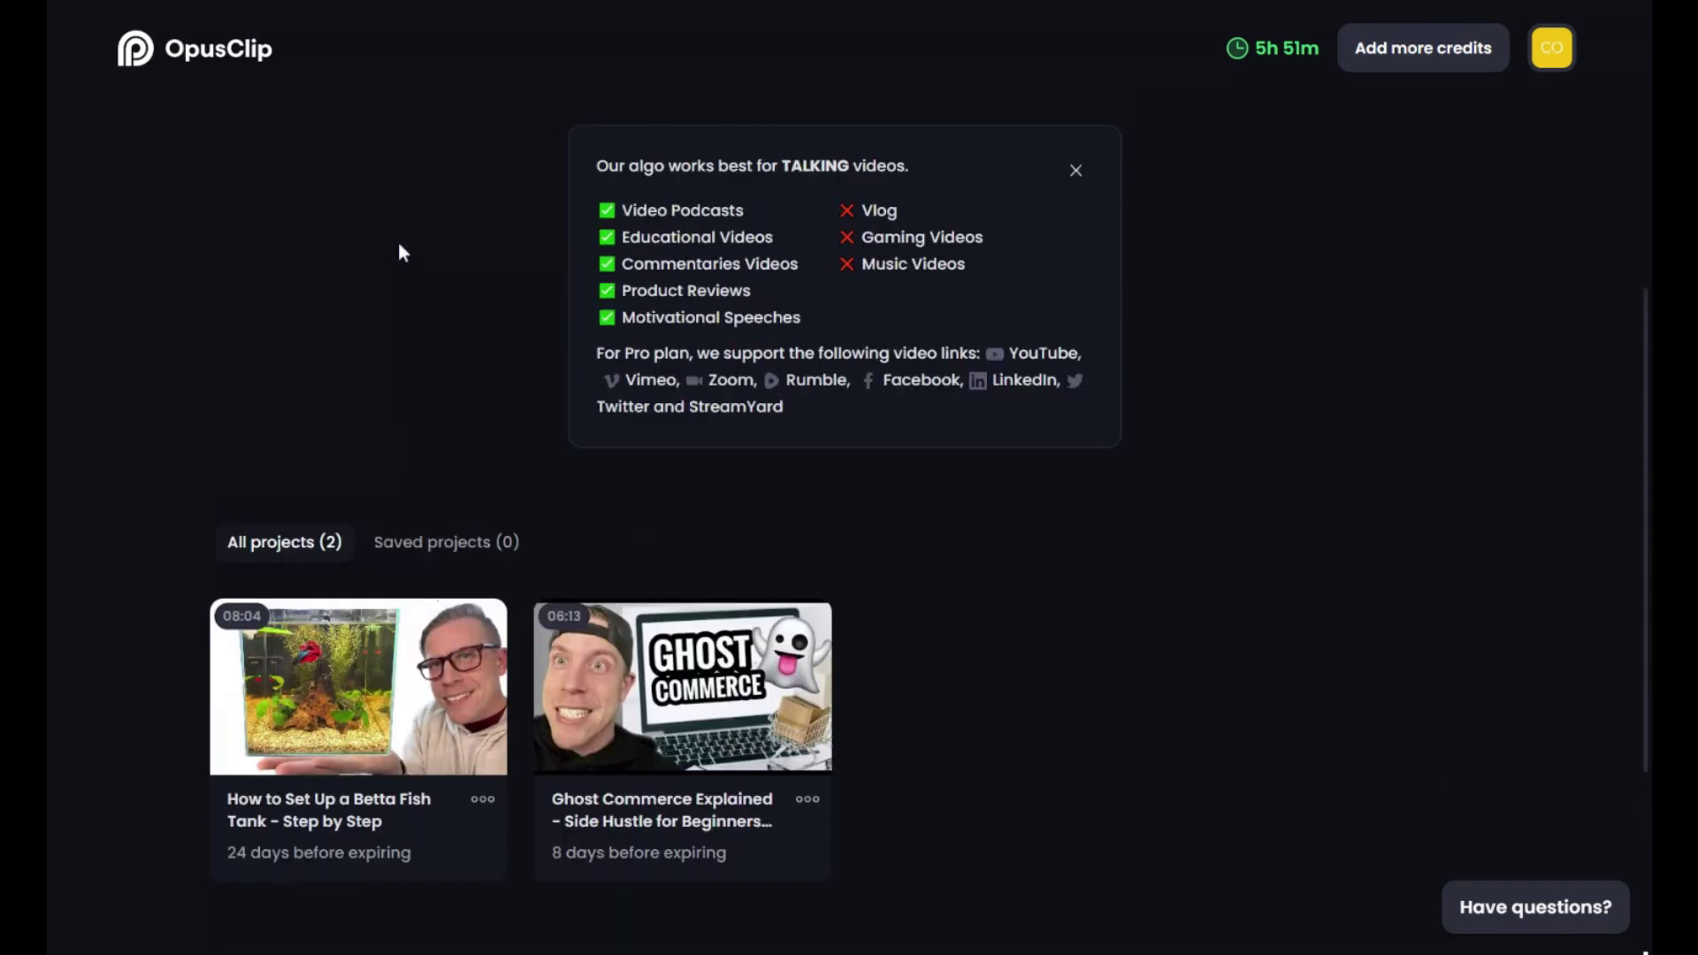
pyautogui.scroll(3, 400, 253)
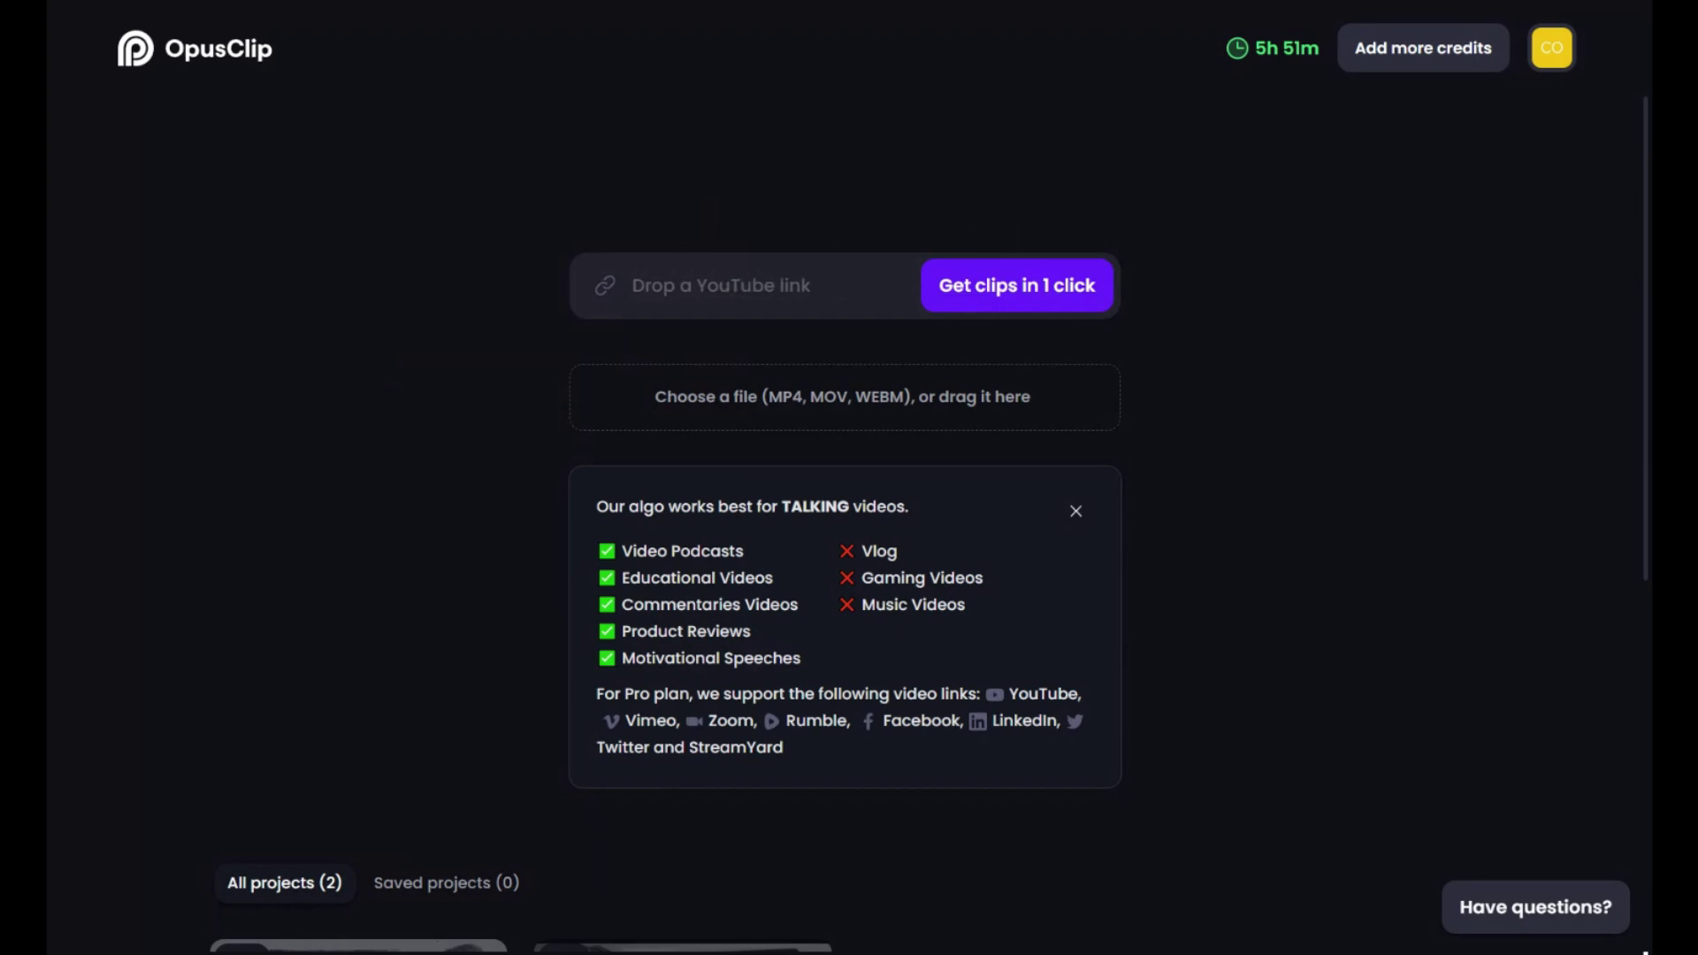
pyautogui.scroll(-3, 390, 373)
pyautogui.scroll(-1, 390, 373)
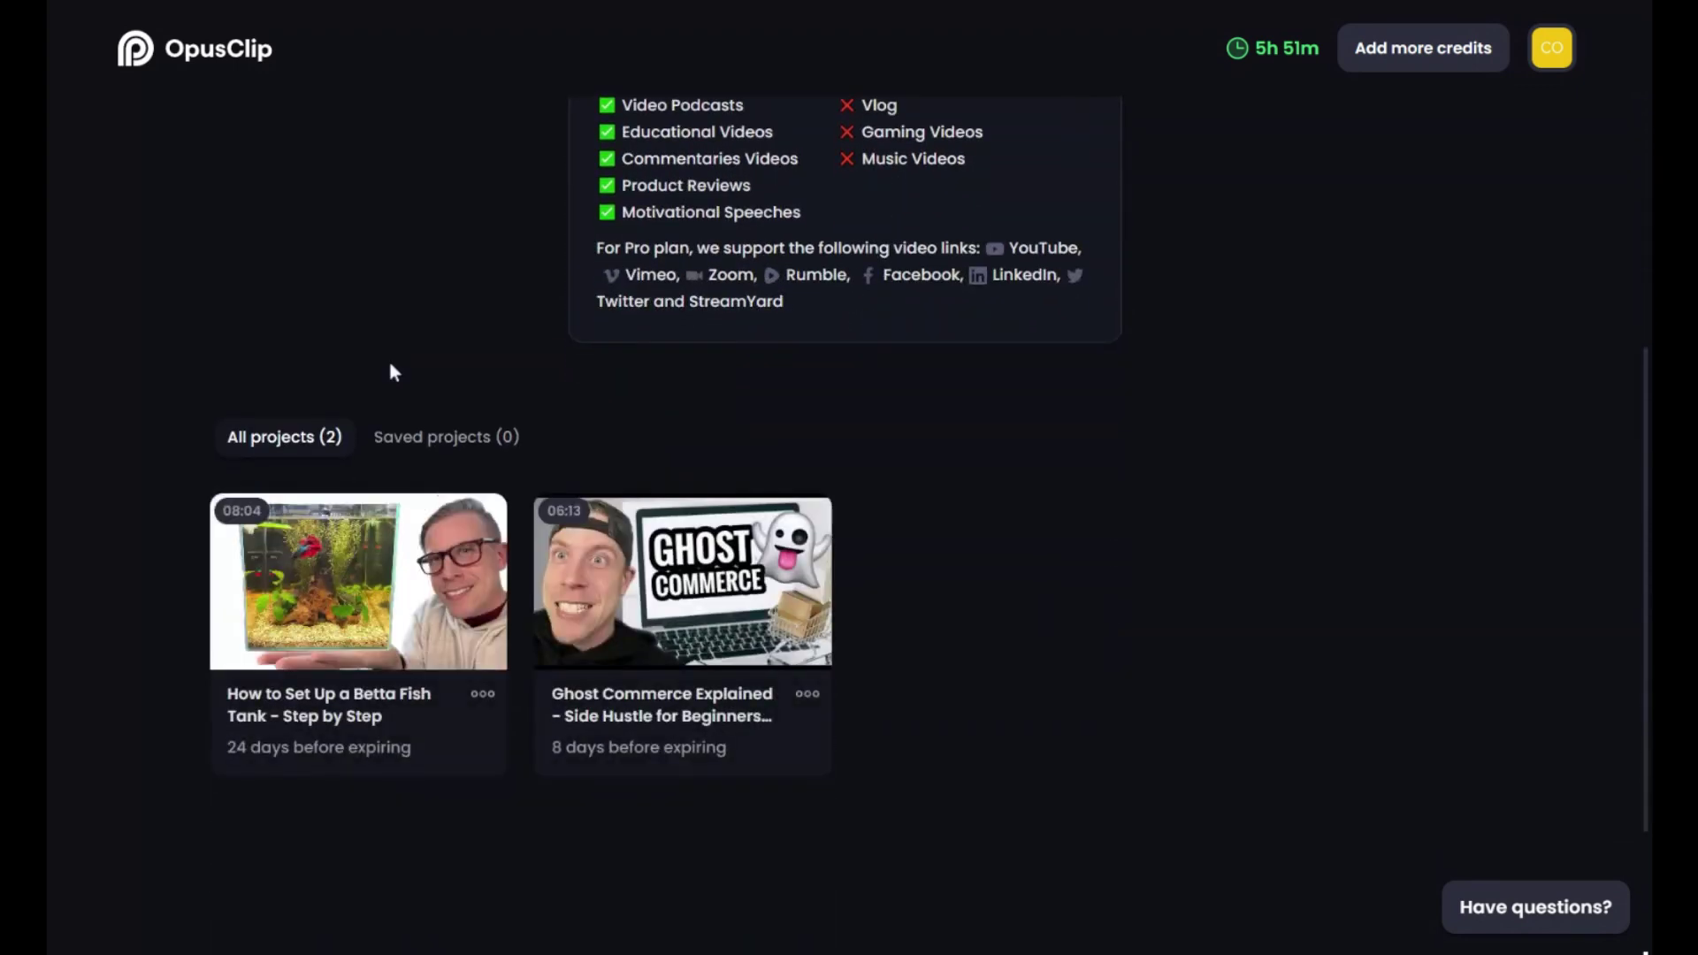
pyautogui.scroll(1, 370, 367)
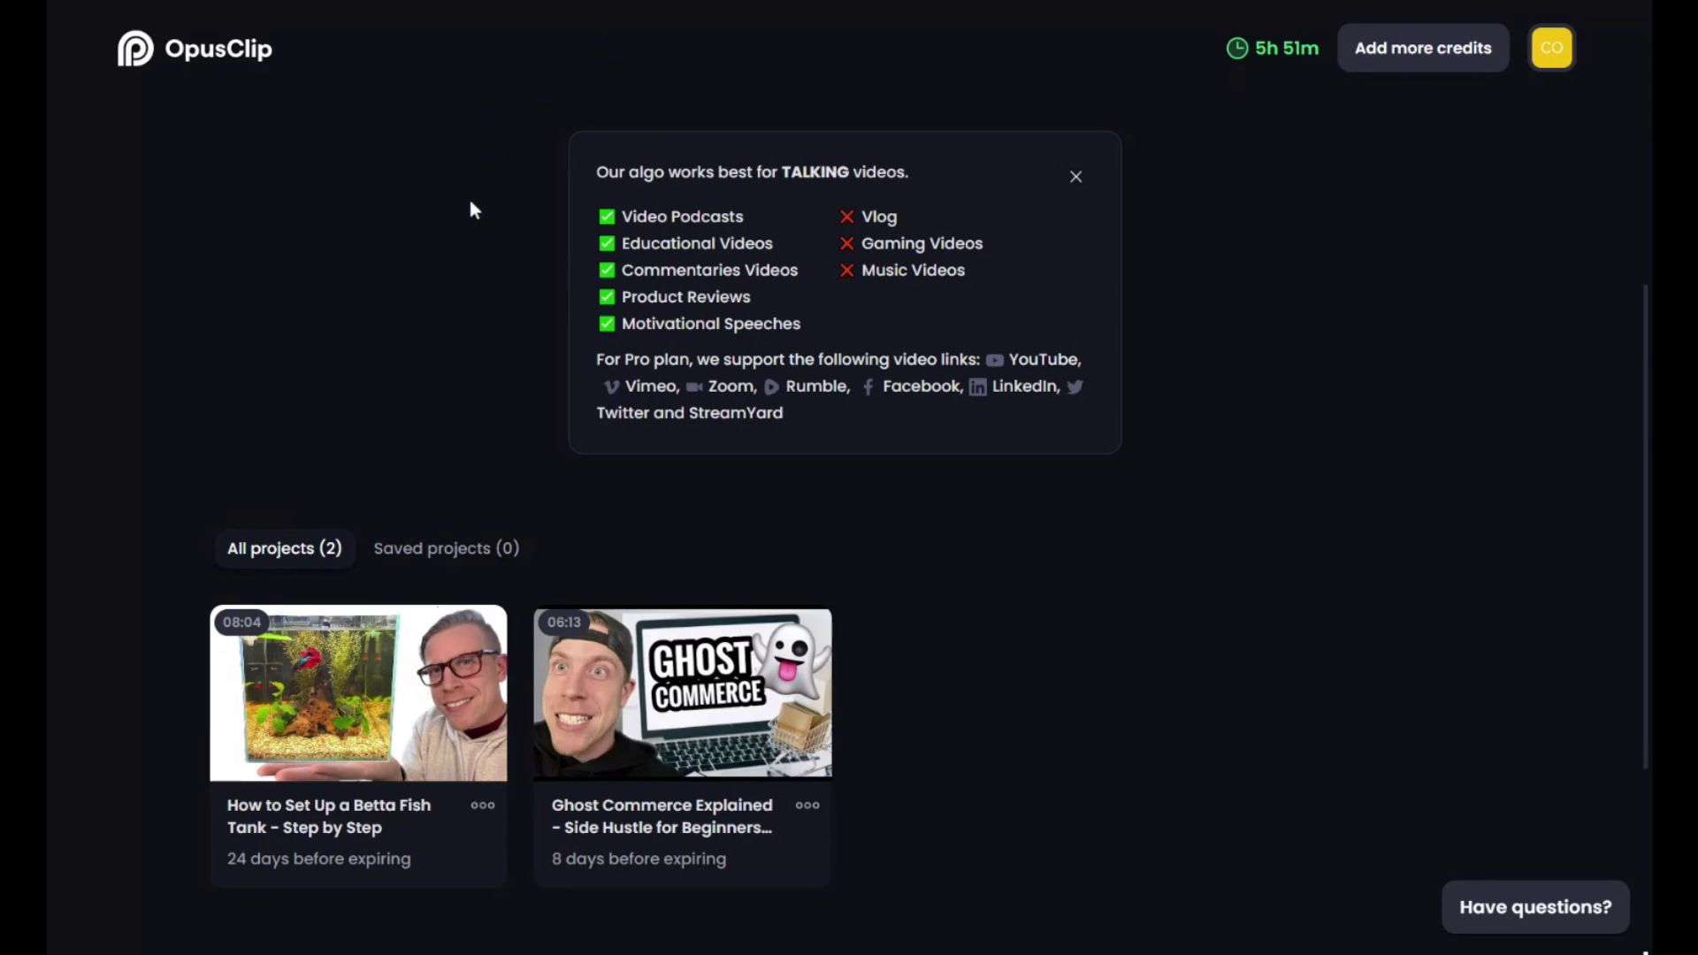
pyautogui.scroll(-2, 470, 202)
pyautogui.scroll(3, 470, 203)
pyautogui.scroll(2, 471, 202)
pyautogui.scroll(-2, 470, 201)
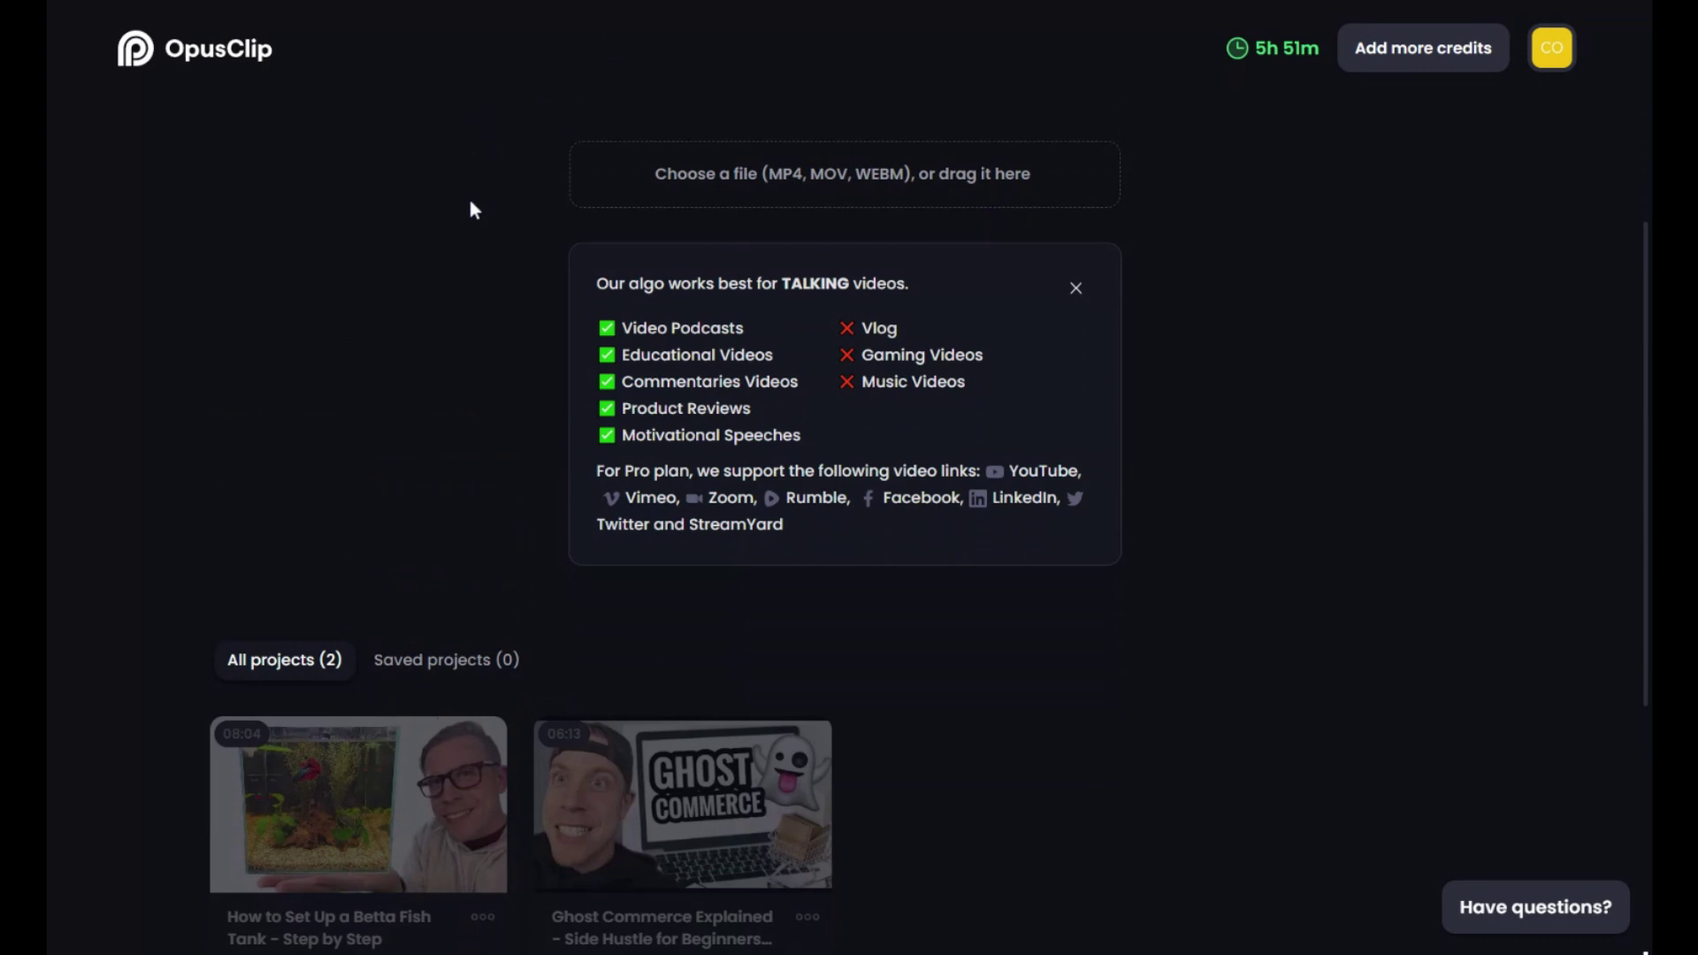
pyautogui.scroll(-2, 470, 210)
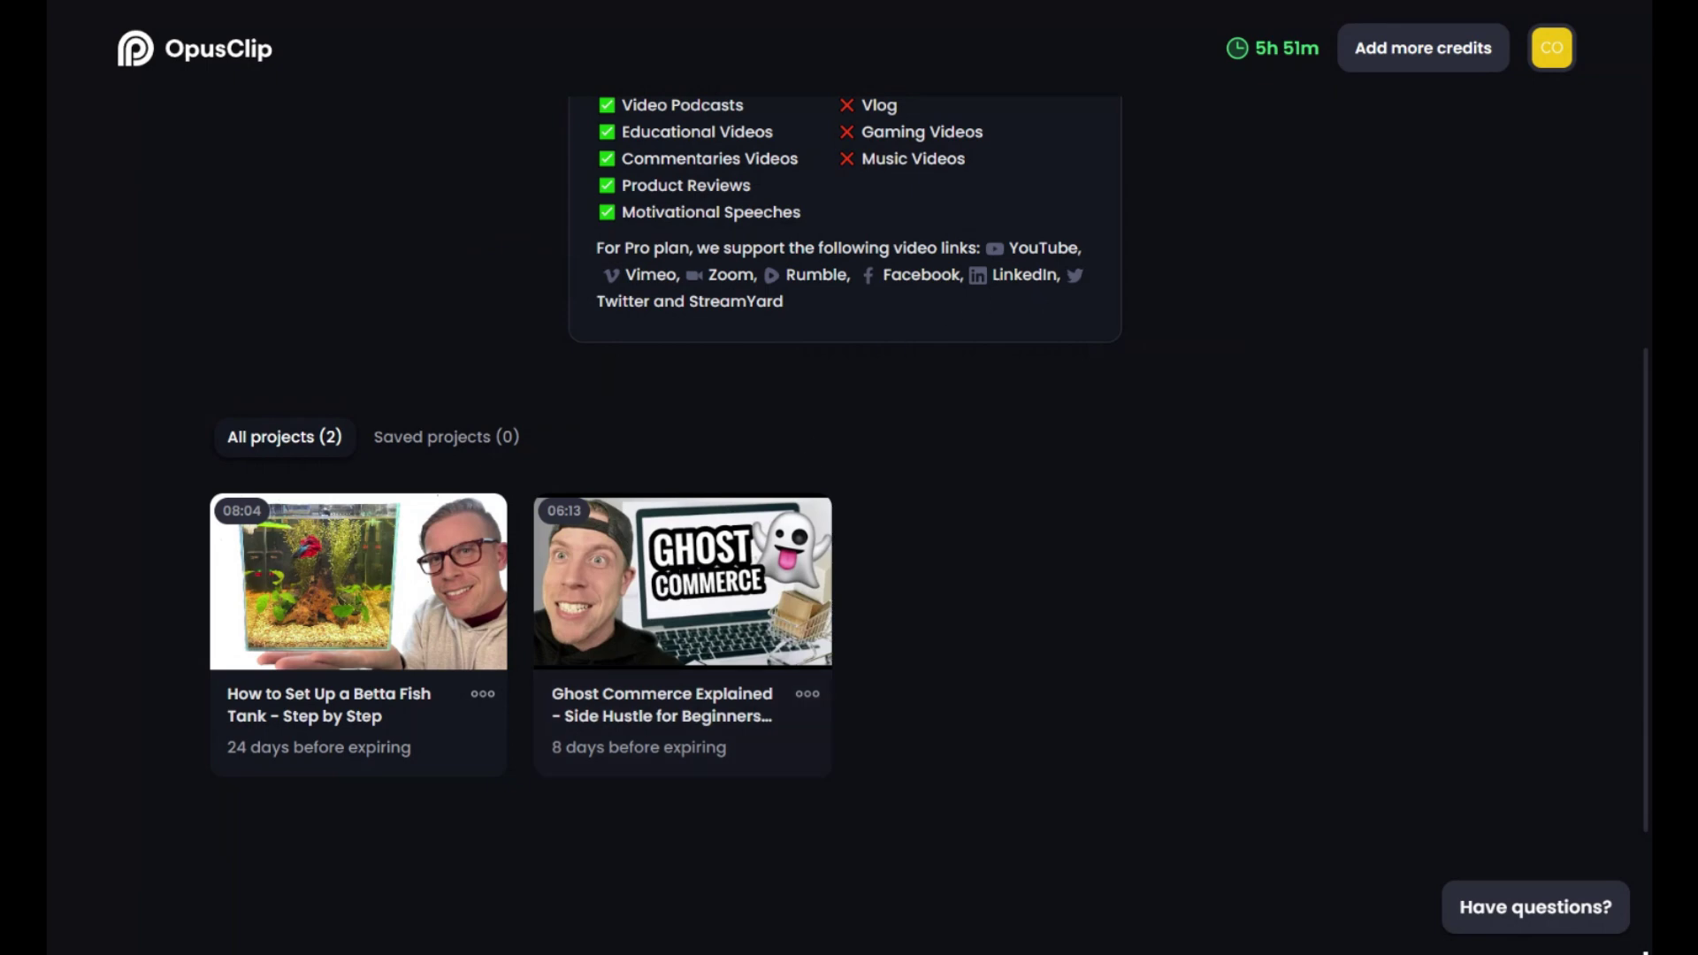
pyautogui.scroll(2, 373, 272)
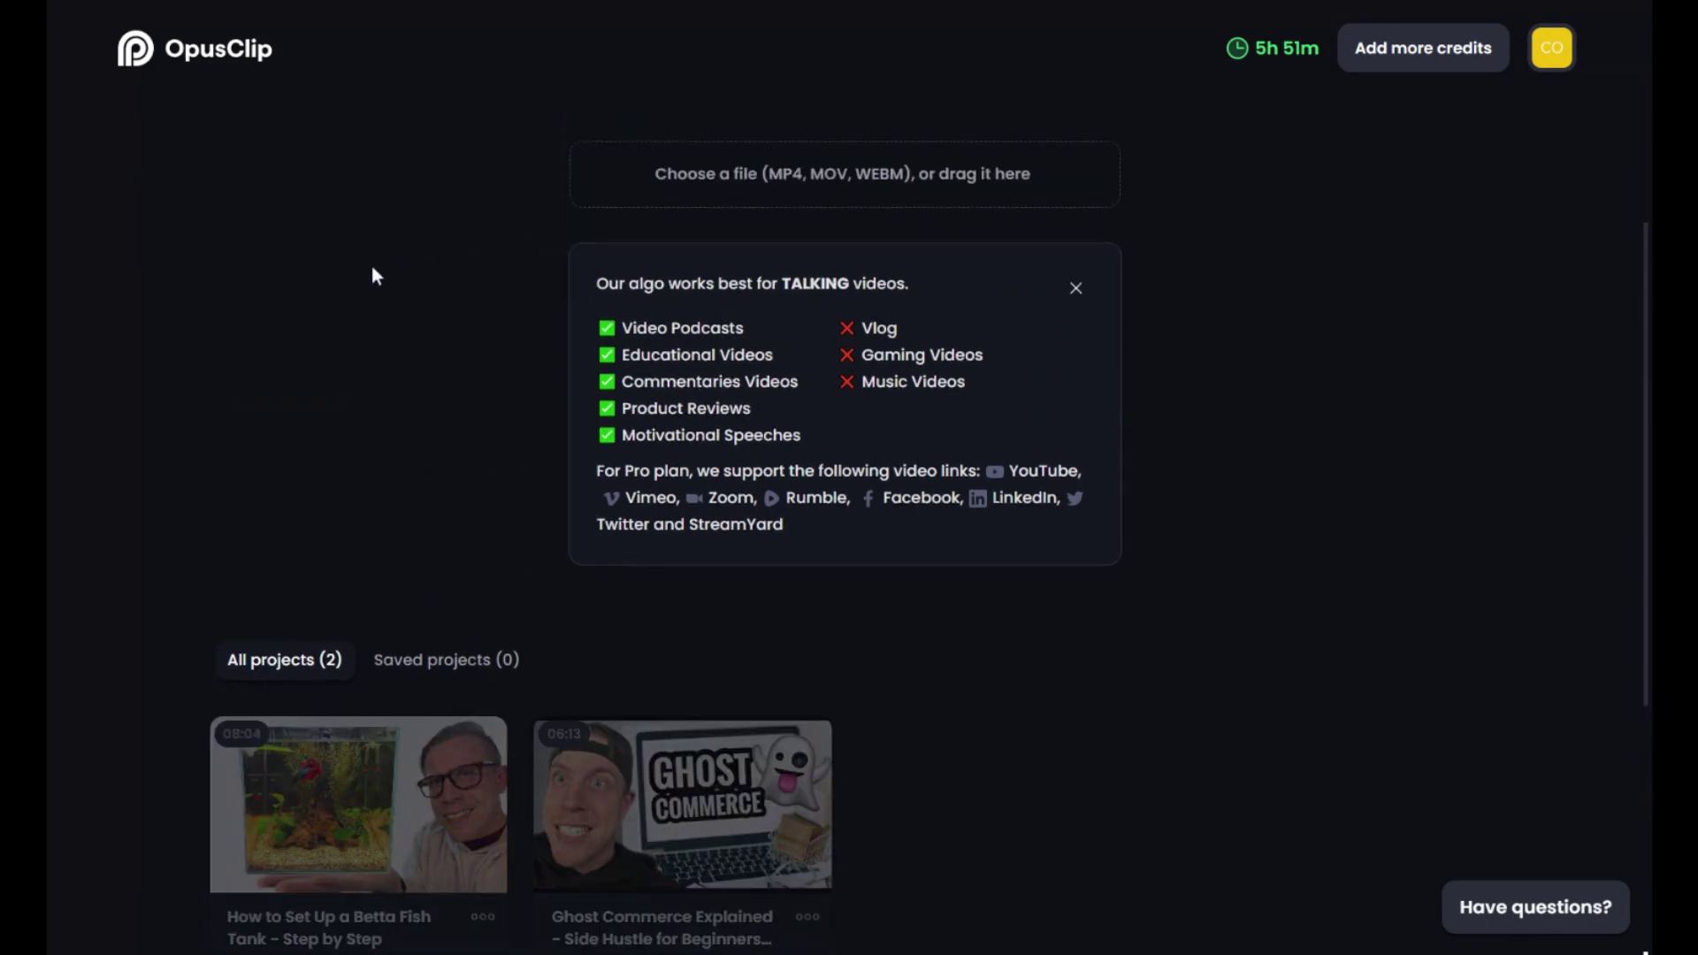
pyautogui.scroll(2, 373, 275)
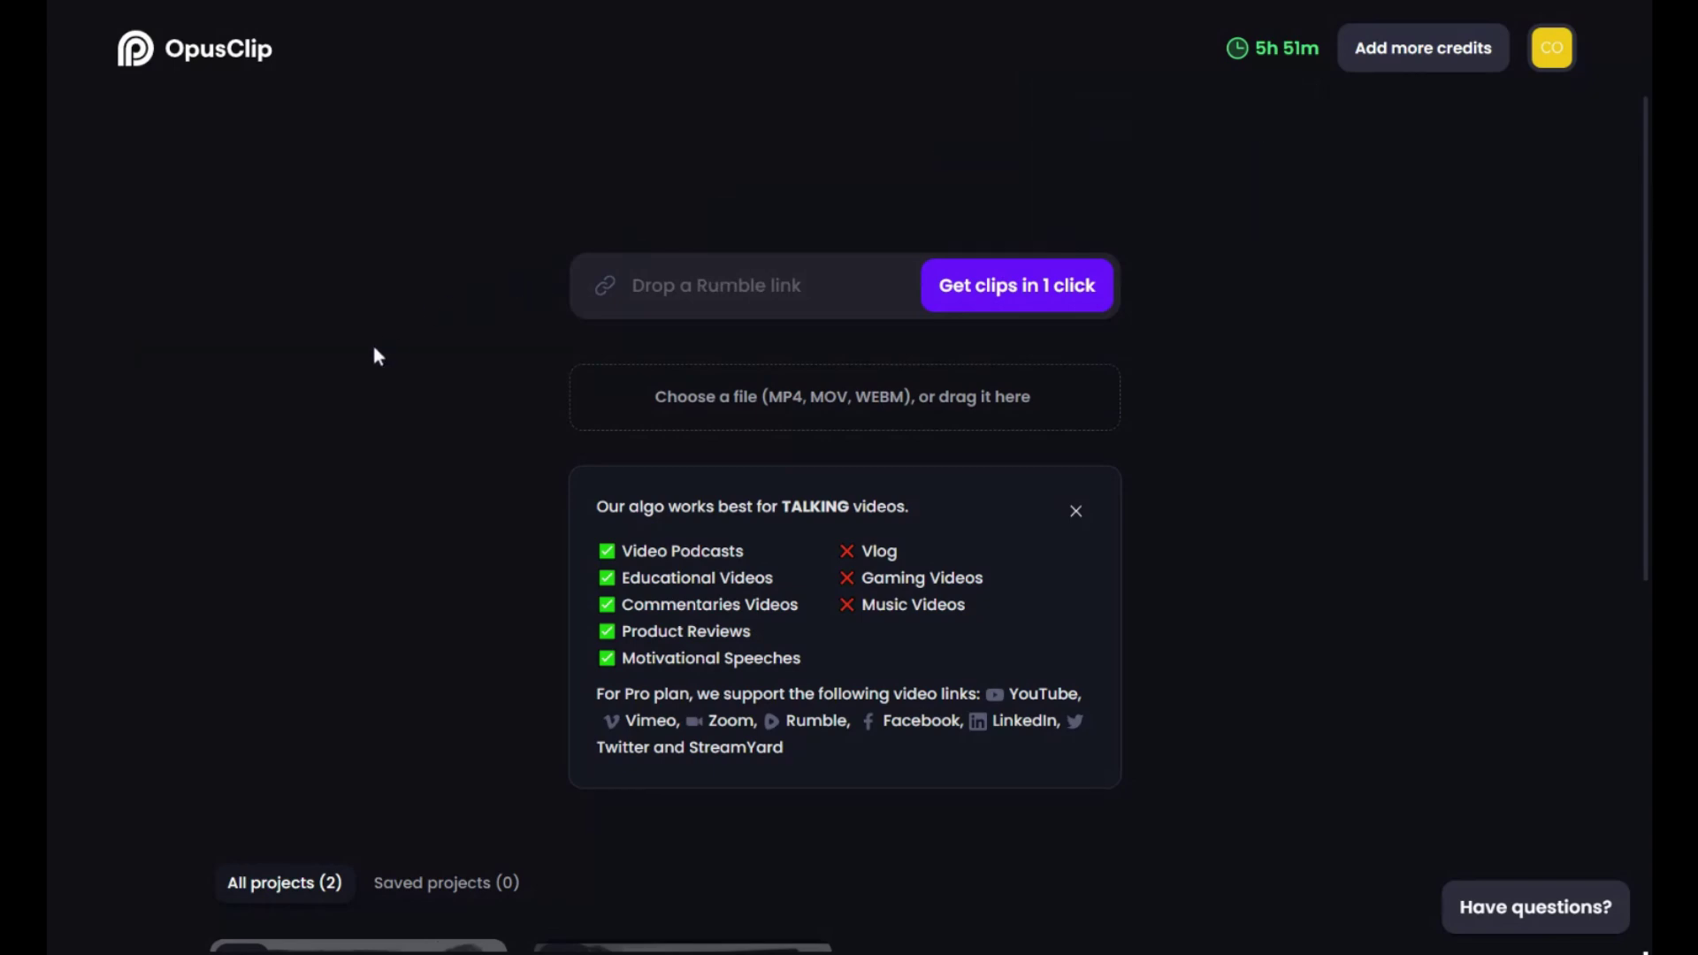
pyautogui.scroll(-3, 373, 344)
pyautogui.scroll(-2, 374, 353)
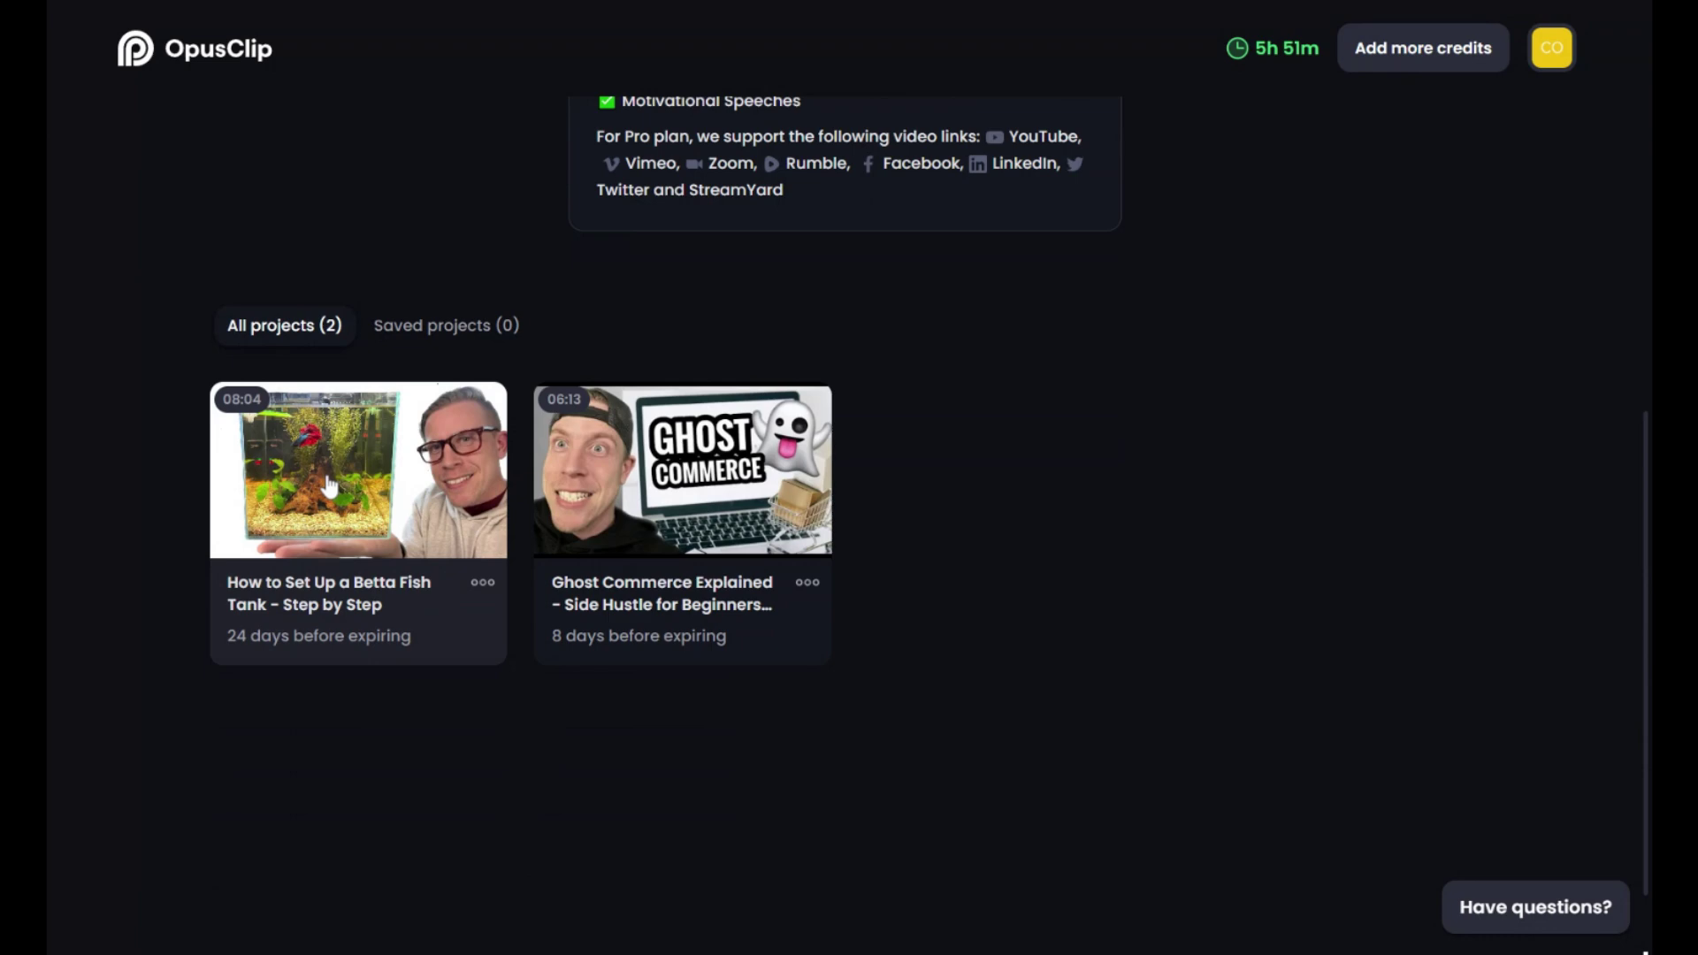
# Preview Betta Fish Tank clips, then open Ghost Commerce clip #1 in the editor.
pyautogui.click(389, 464)
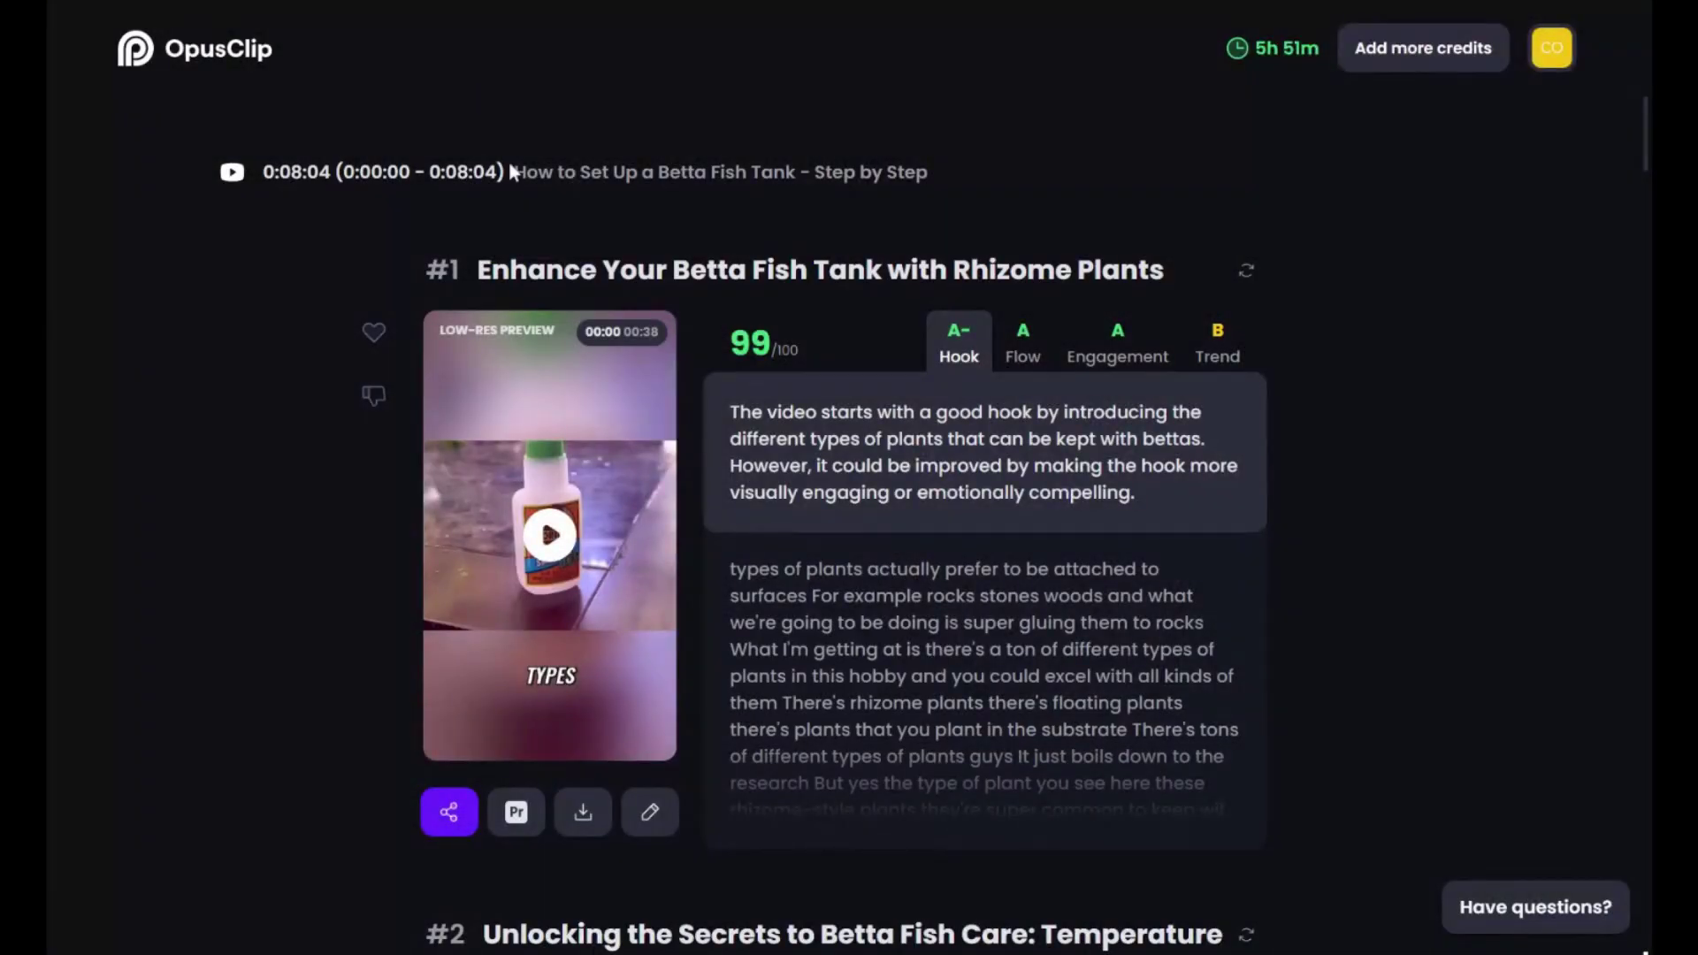
pyautogui.scroll(-1, 322, 491)
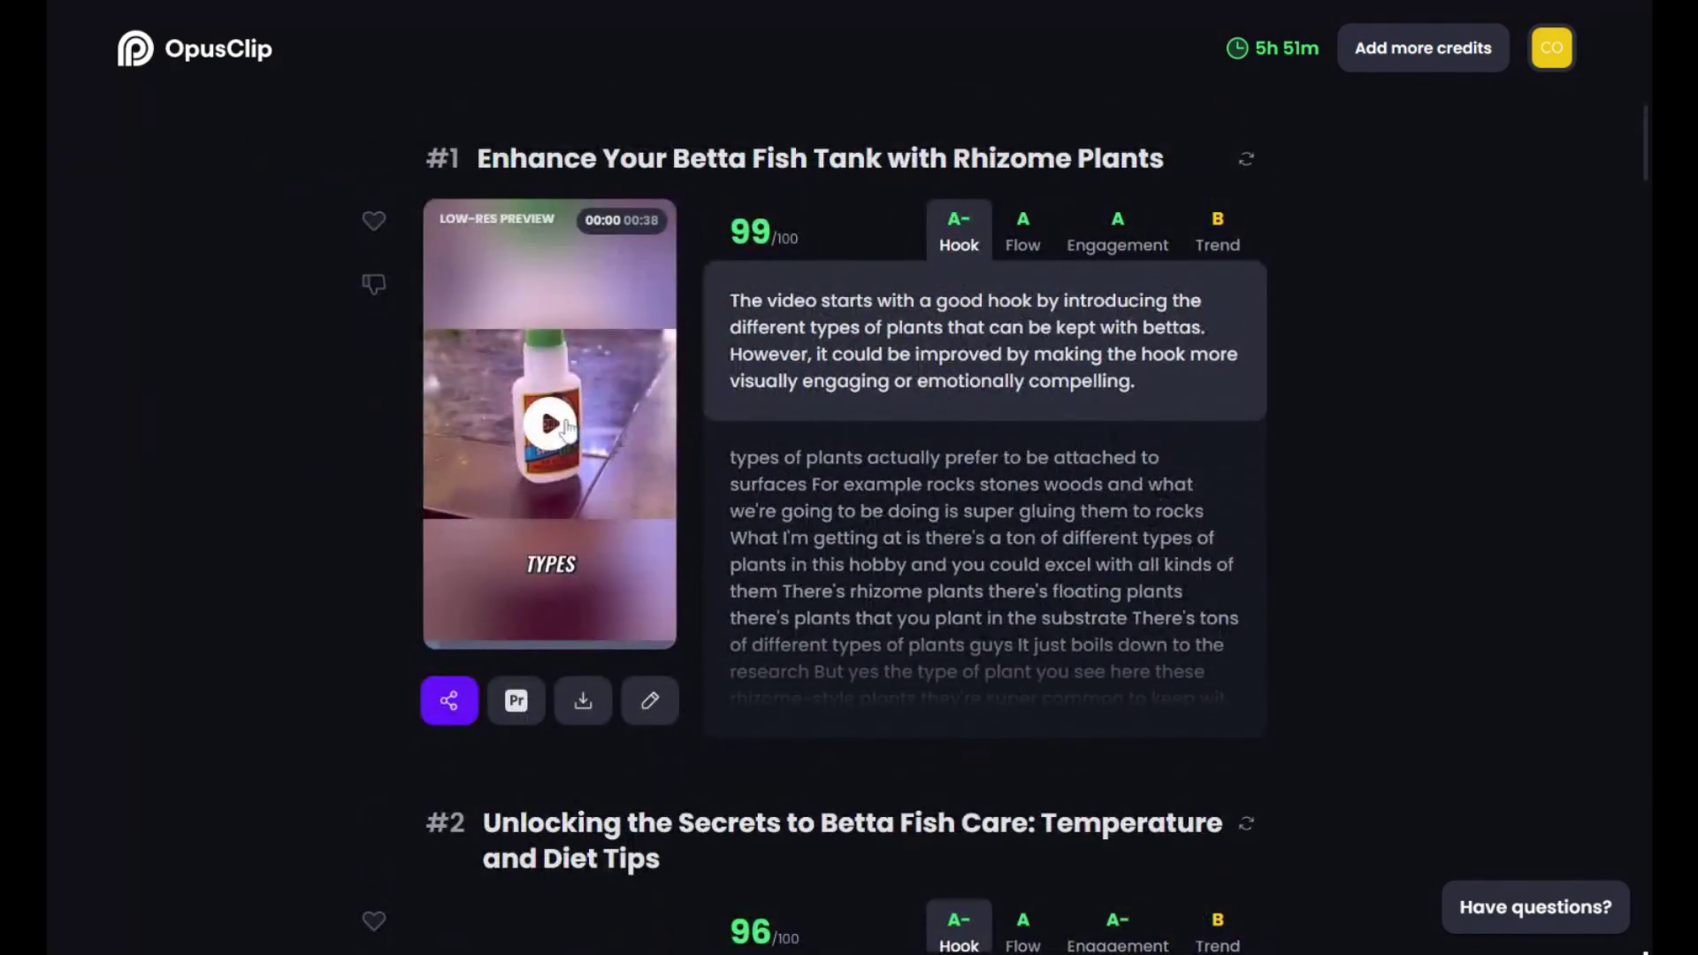
pyautogui.click(551, 425)
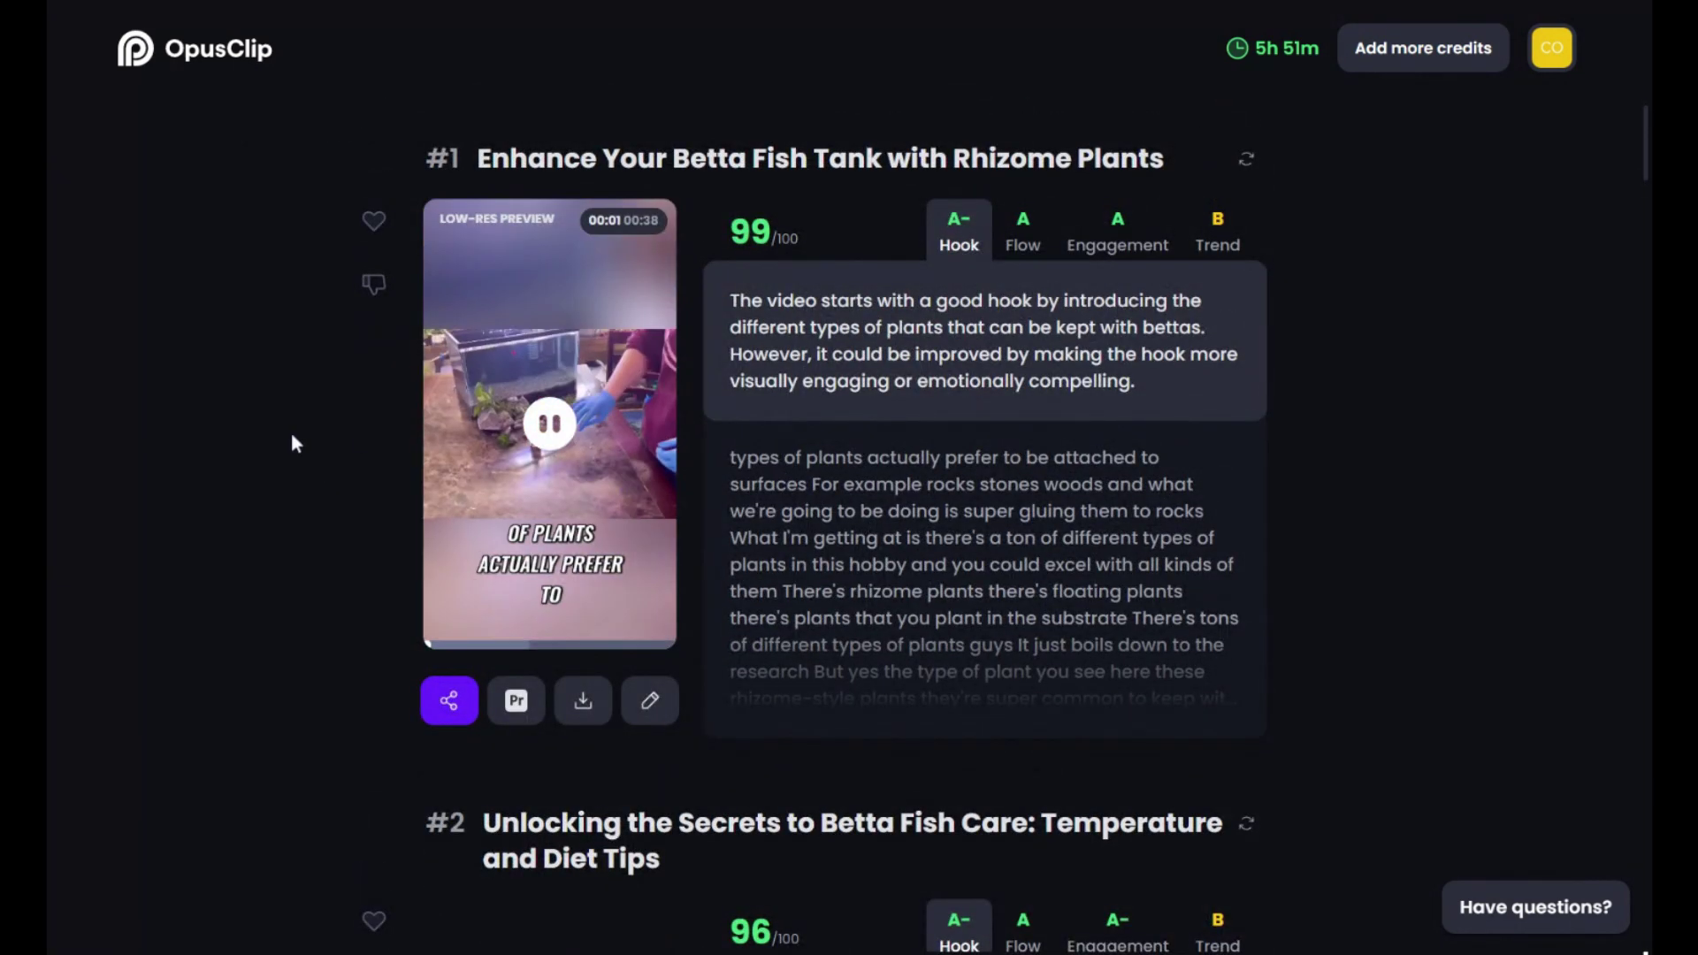
pyautogui.click(550, 427)
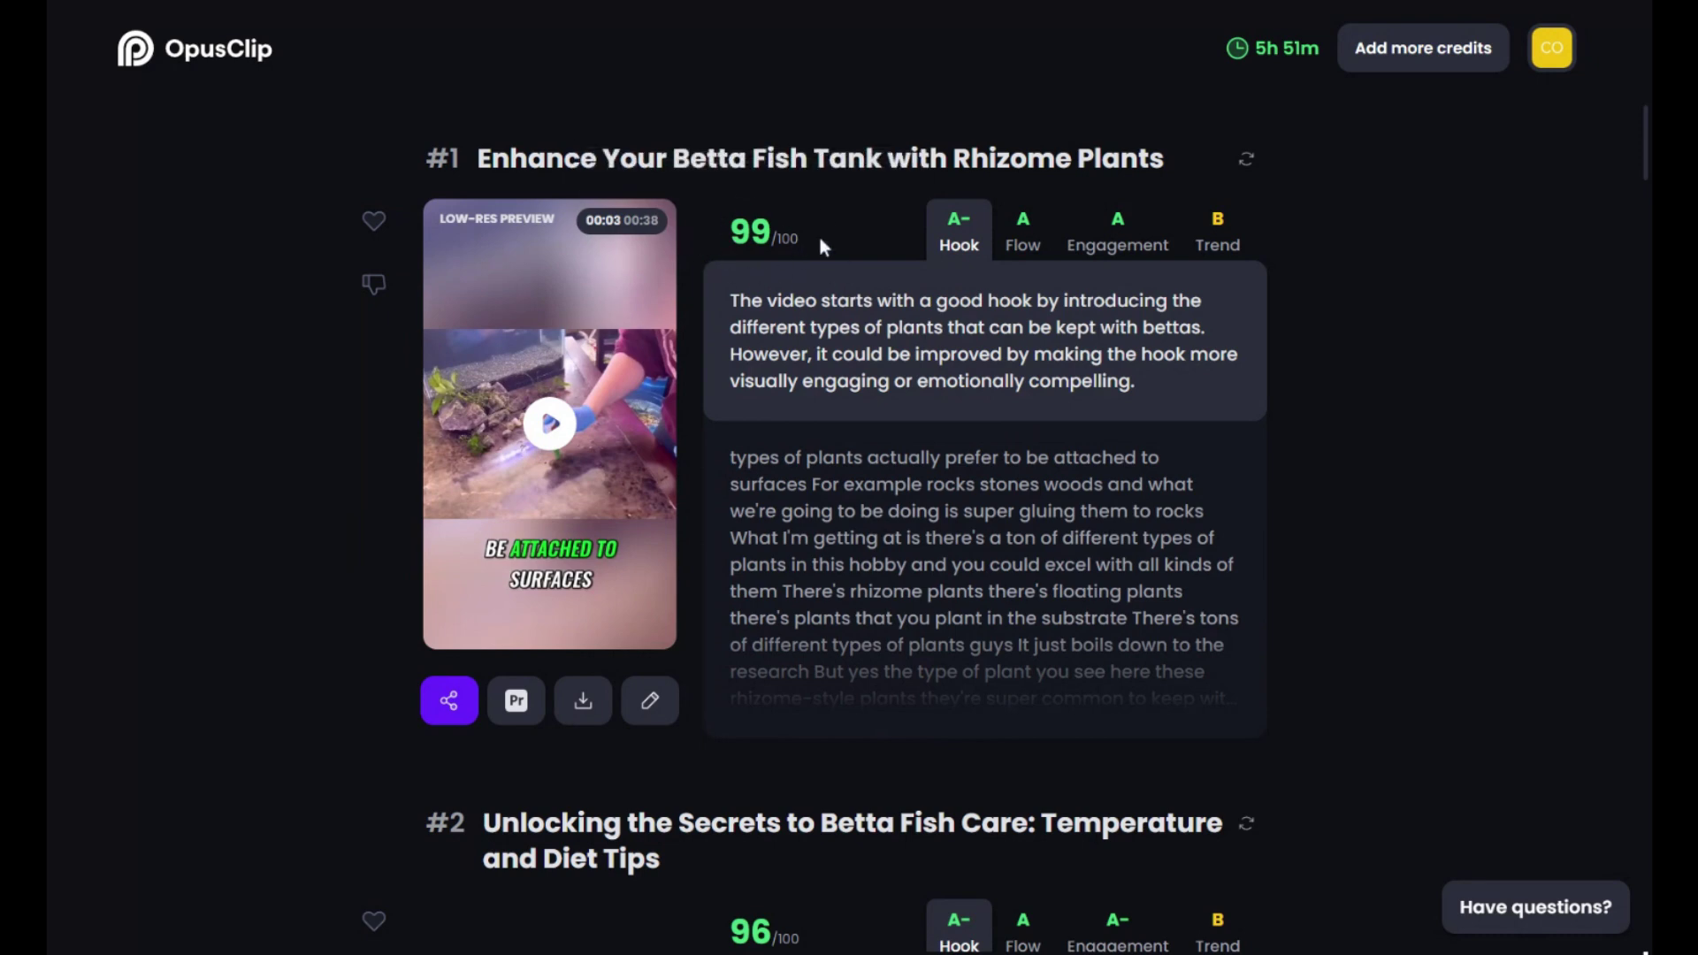
pyautogui.scroll(-2, 810, 266)
pyautogui.scroll(-2, 791, 315)
pyautogui.scroll(-1, 791, 314)
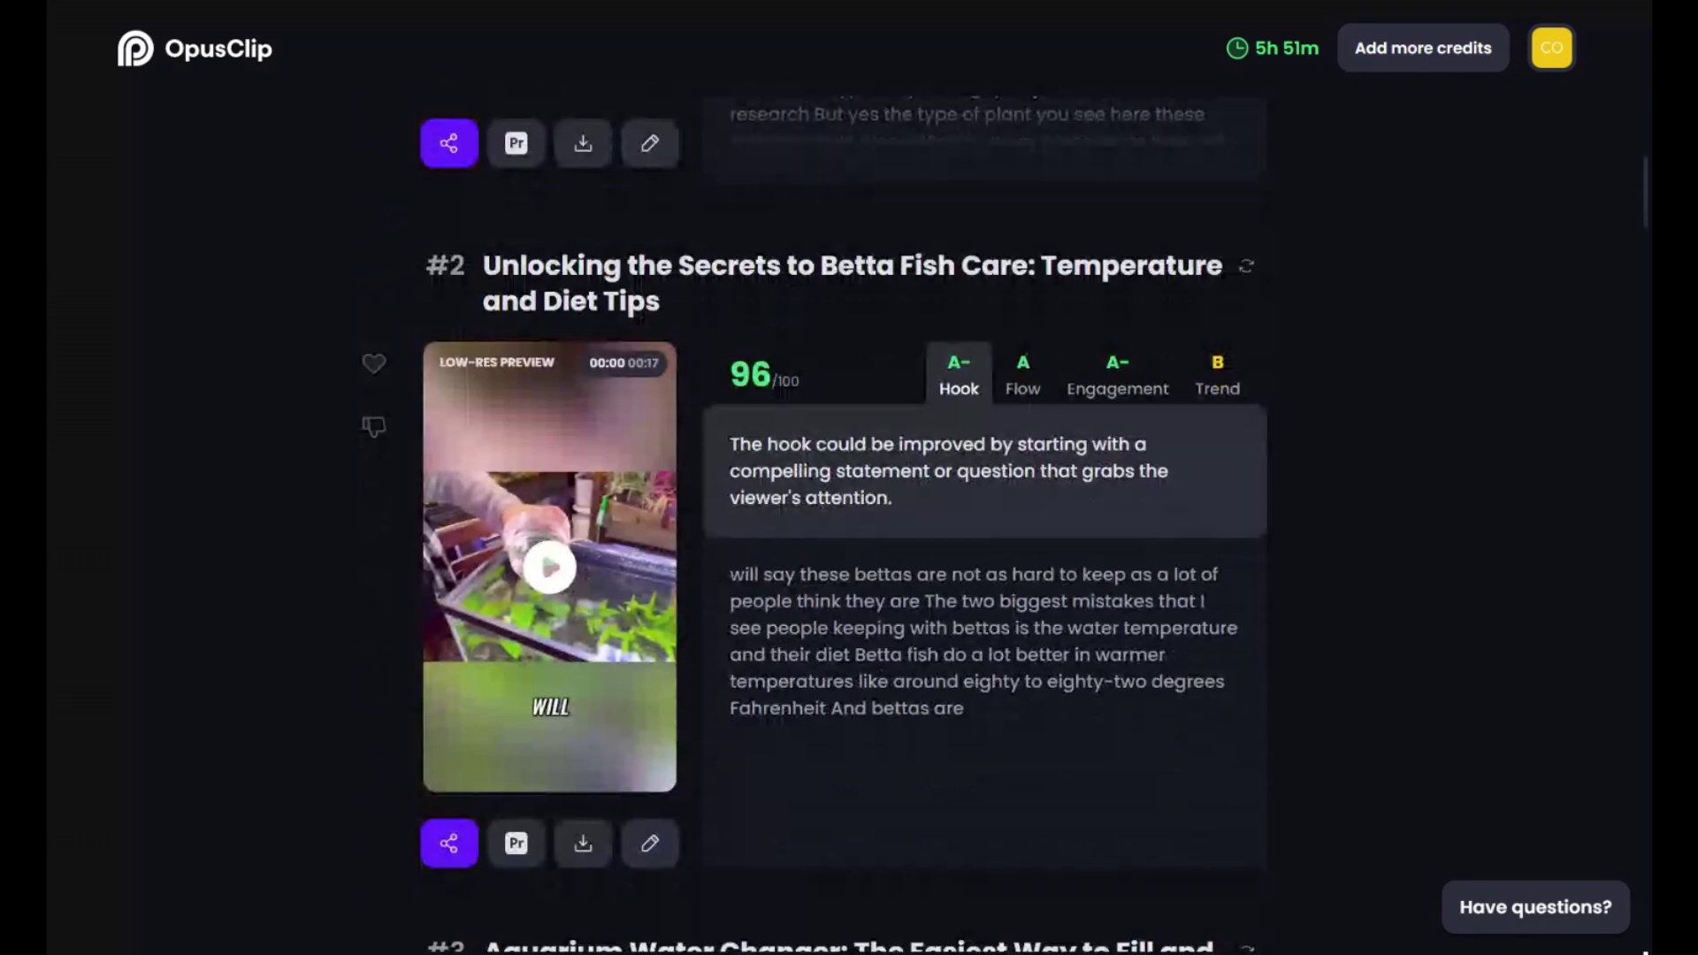
pyautogui.scroll(-2, 789, 303)
pyautogui.scroll(-1, 789, 304)
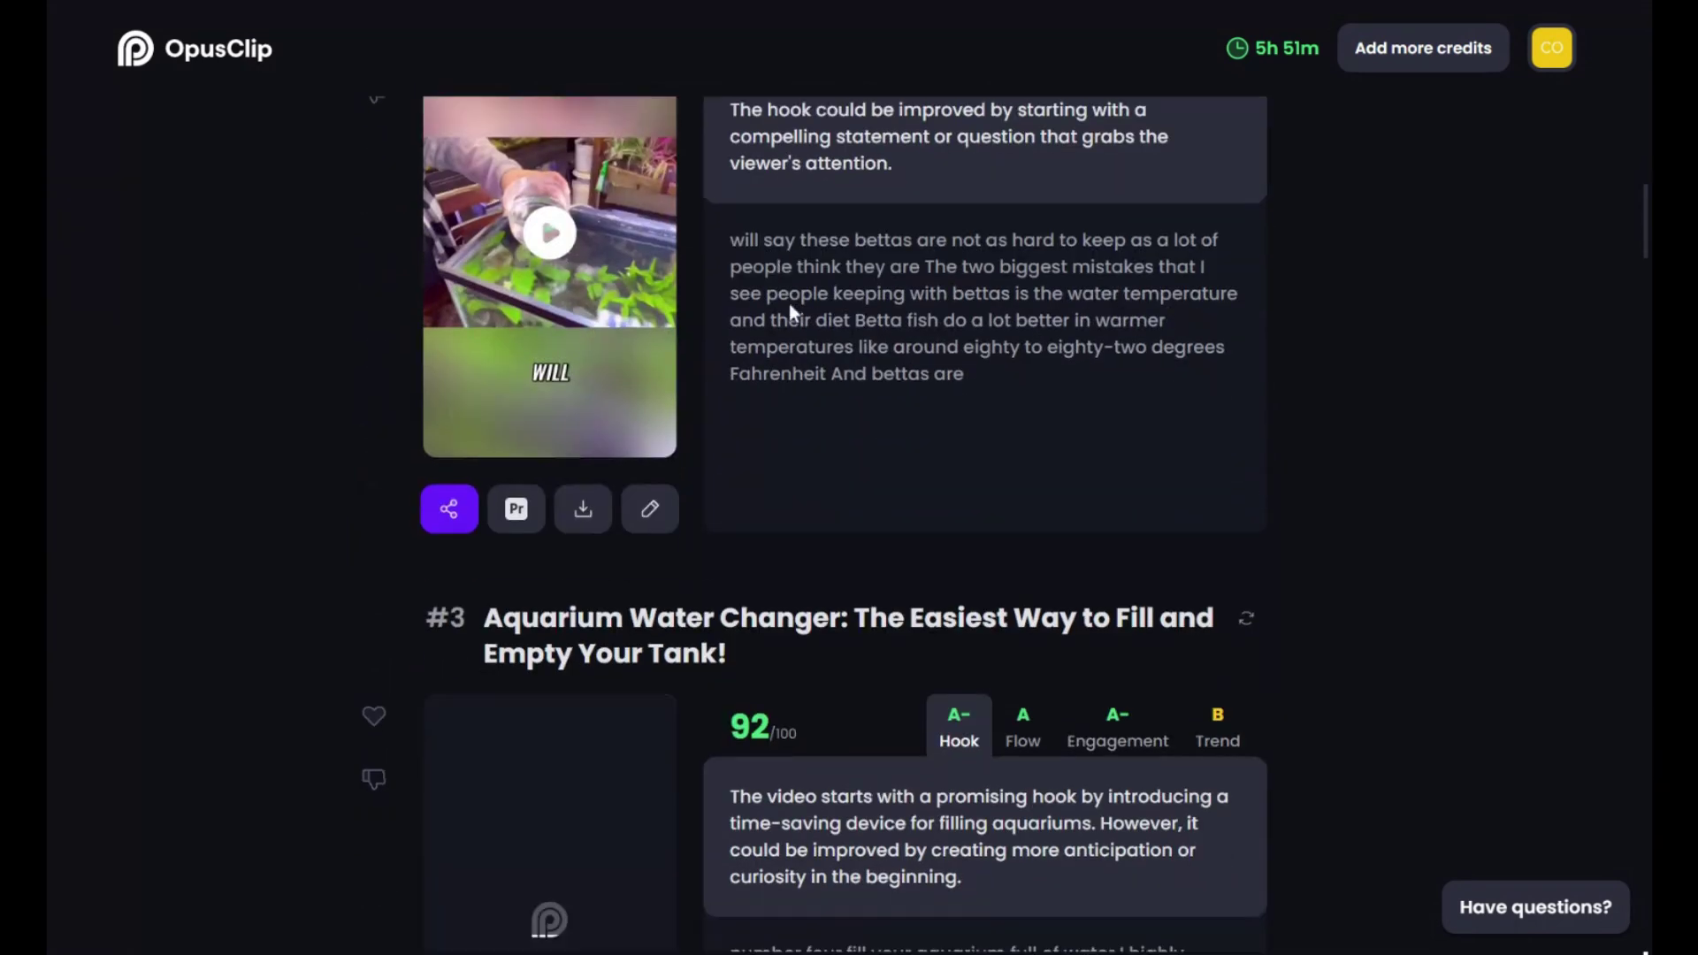
pyautogui.scroll(-2, 790, 311)
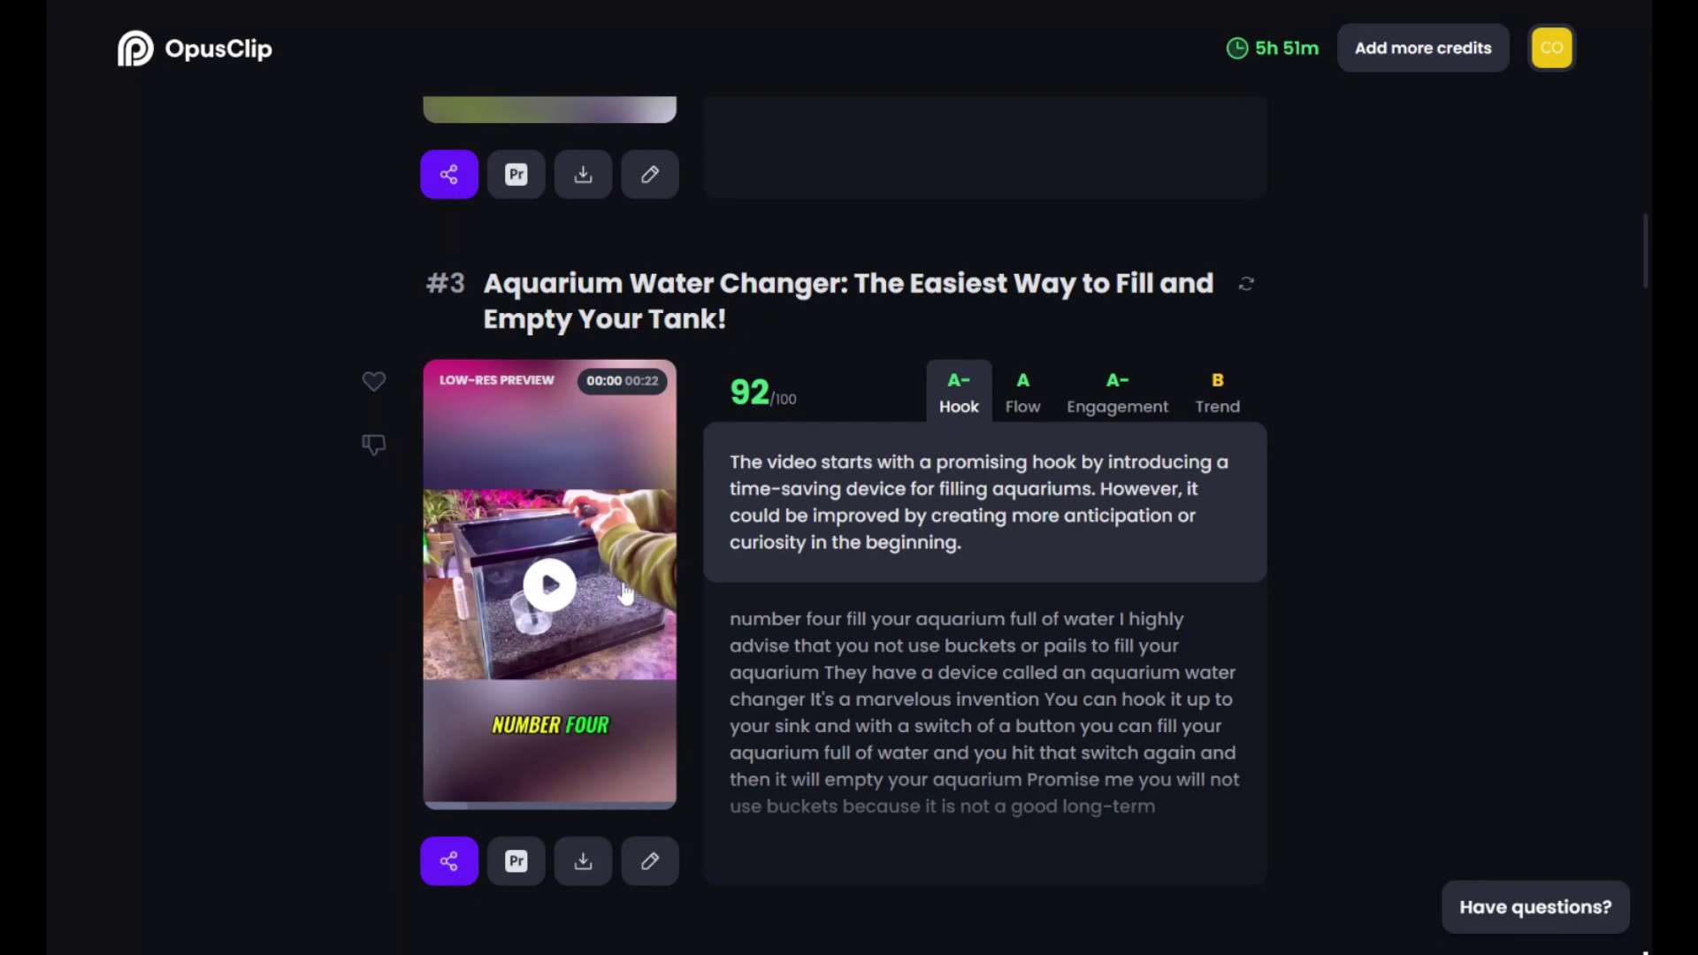
pyautogui.scroll(-2, 623, 592)
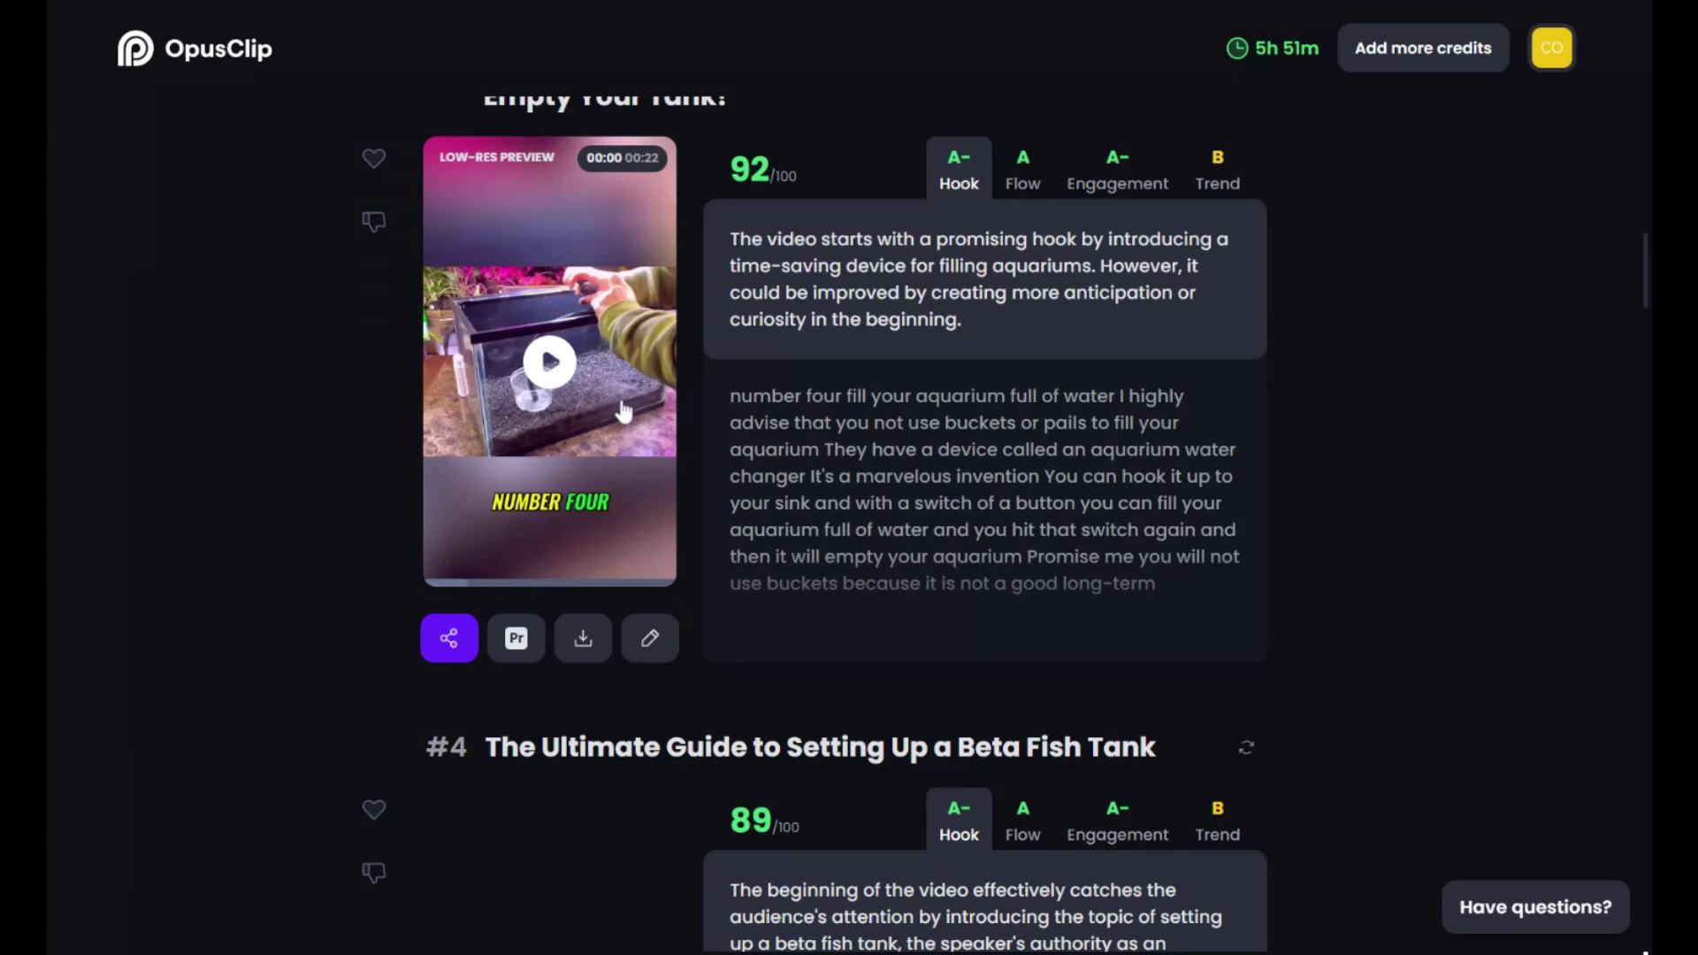
pyautogui.click(551, 369)
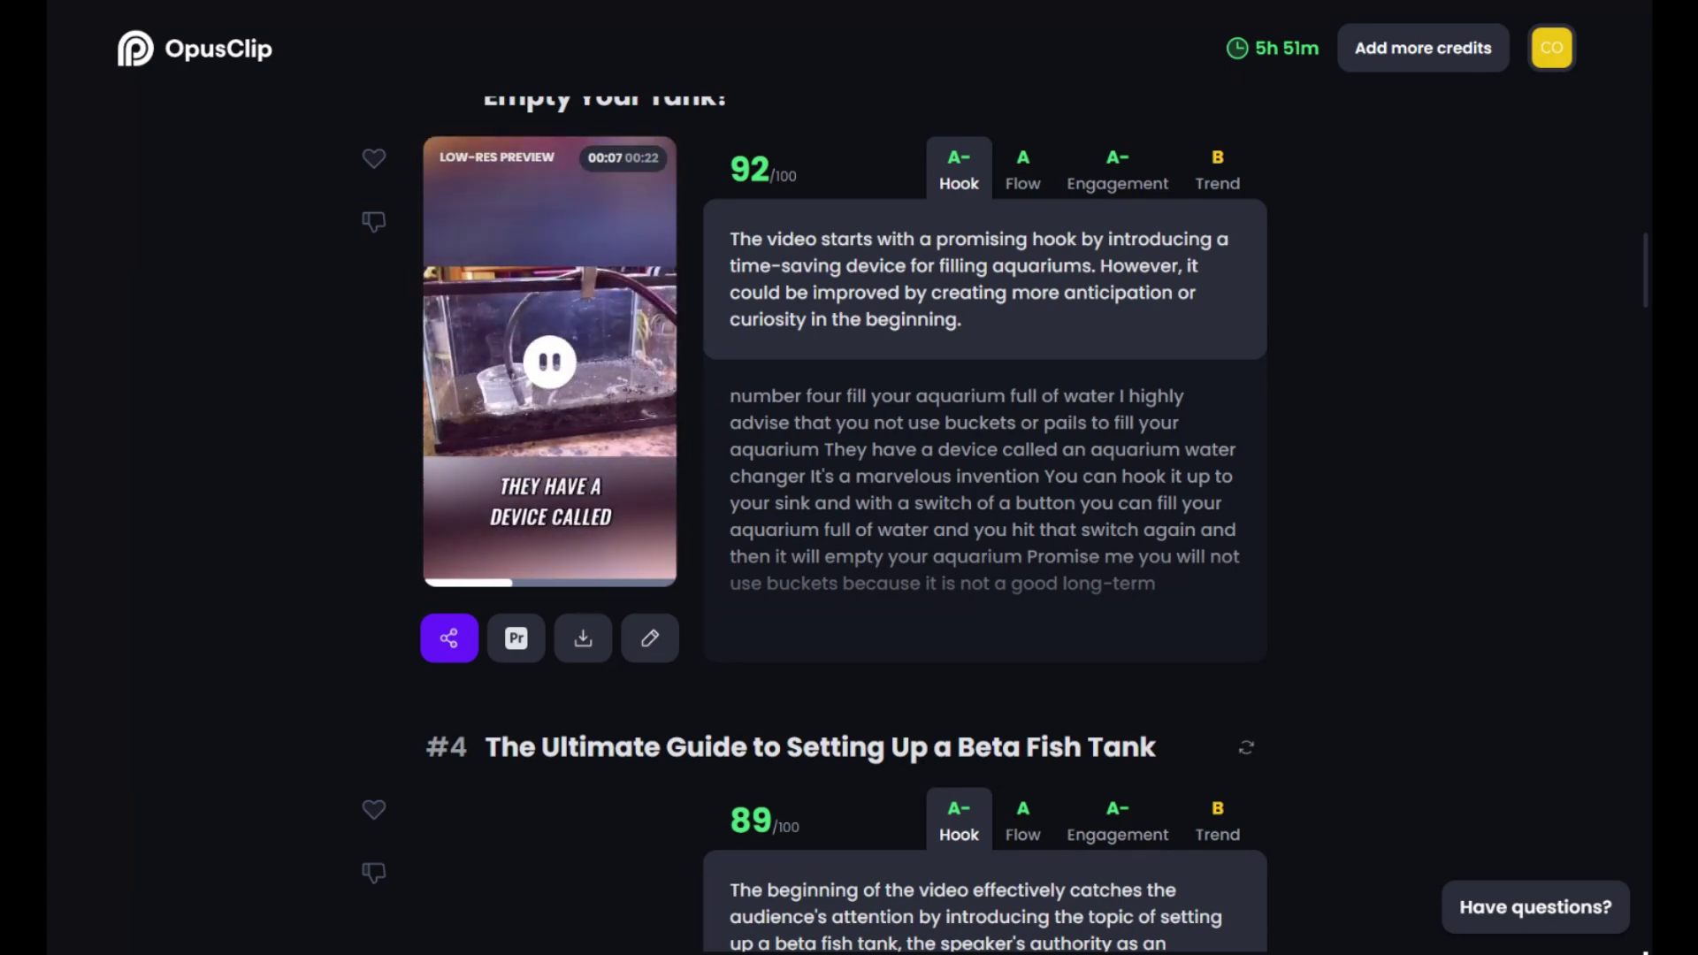
pyautogui.click(585, 376)
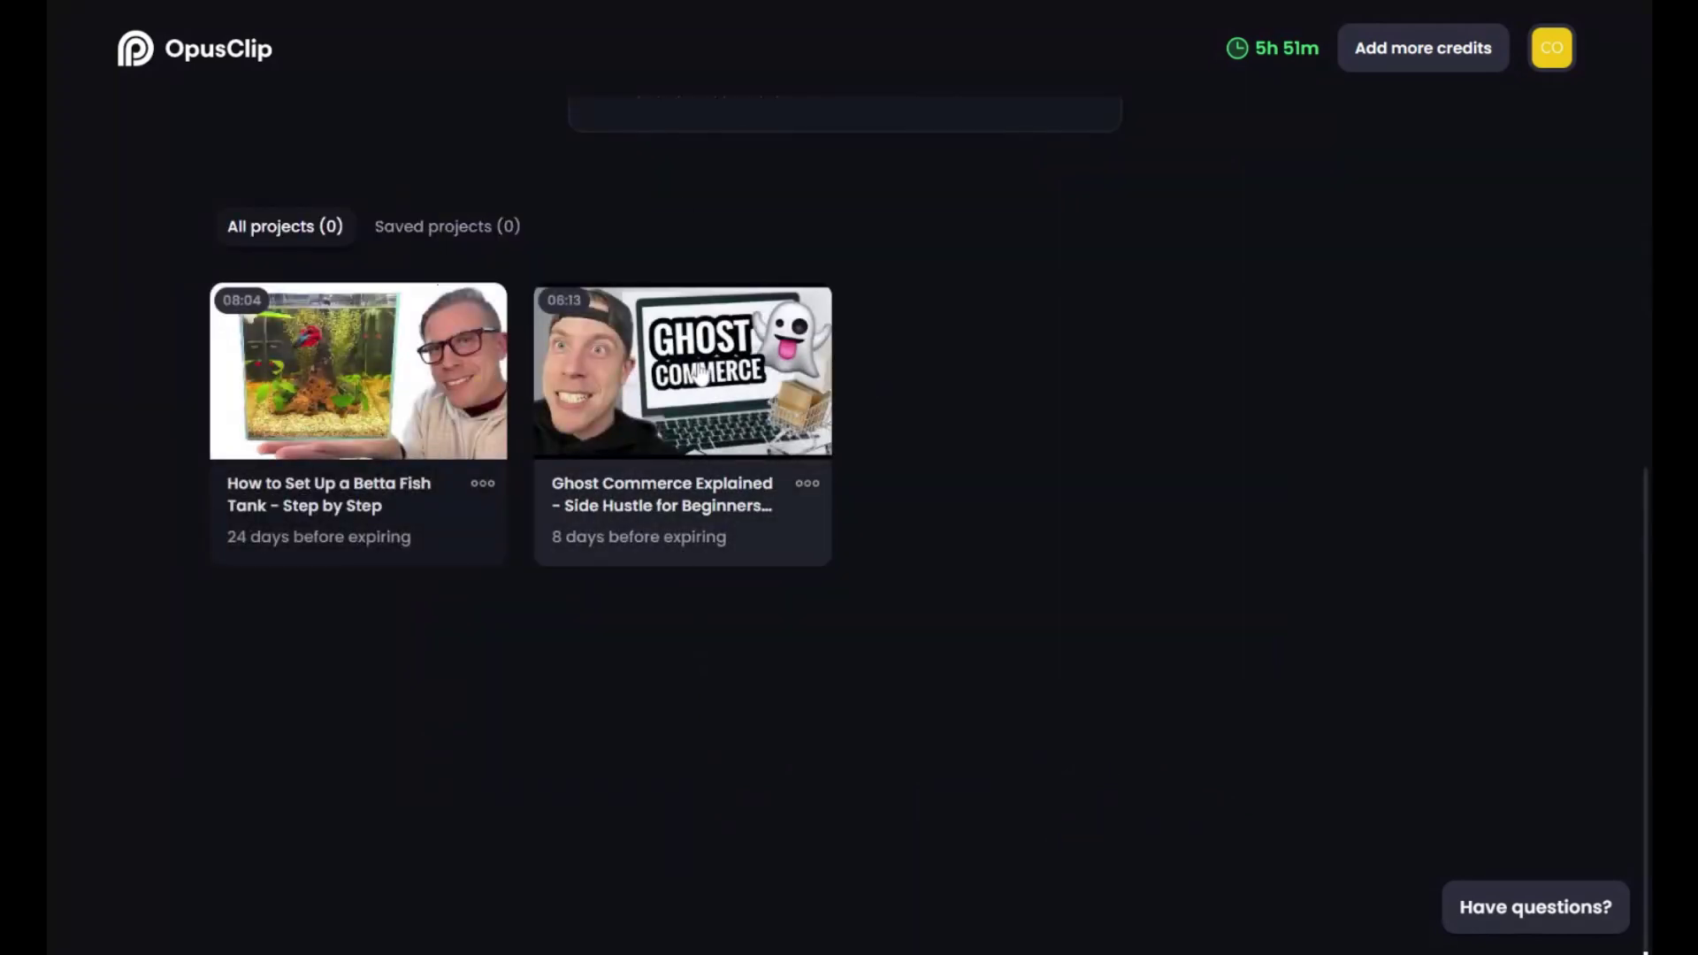
pyautogui.click(699, 376)
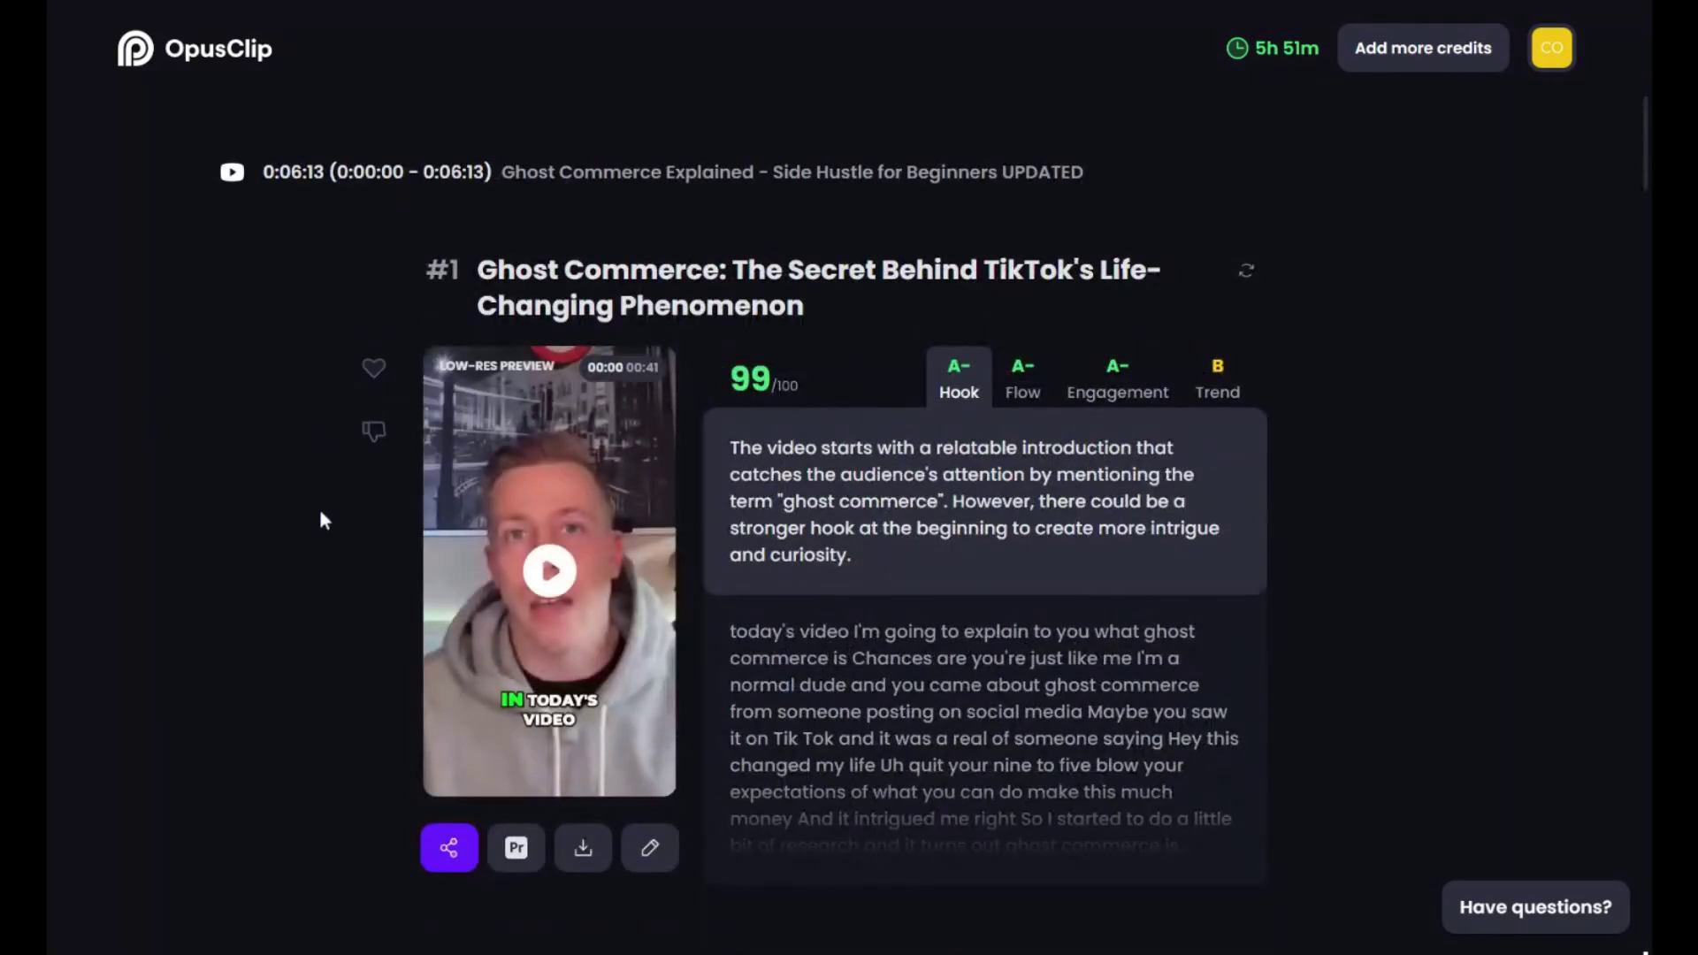
pyautogui.scroll(-3, 322, 524)
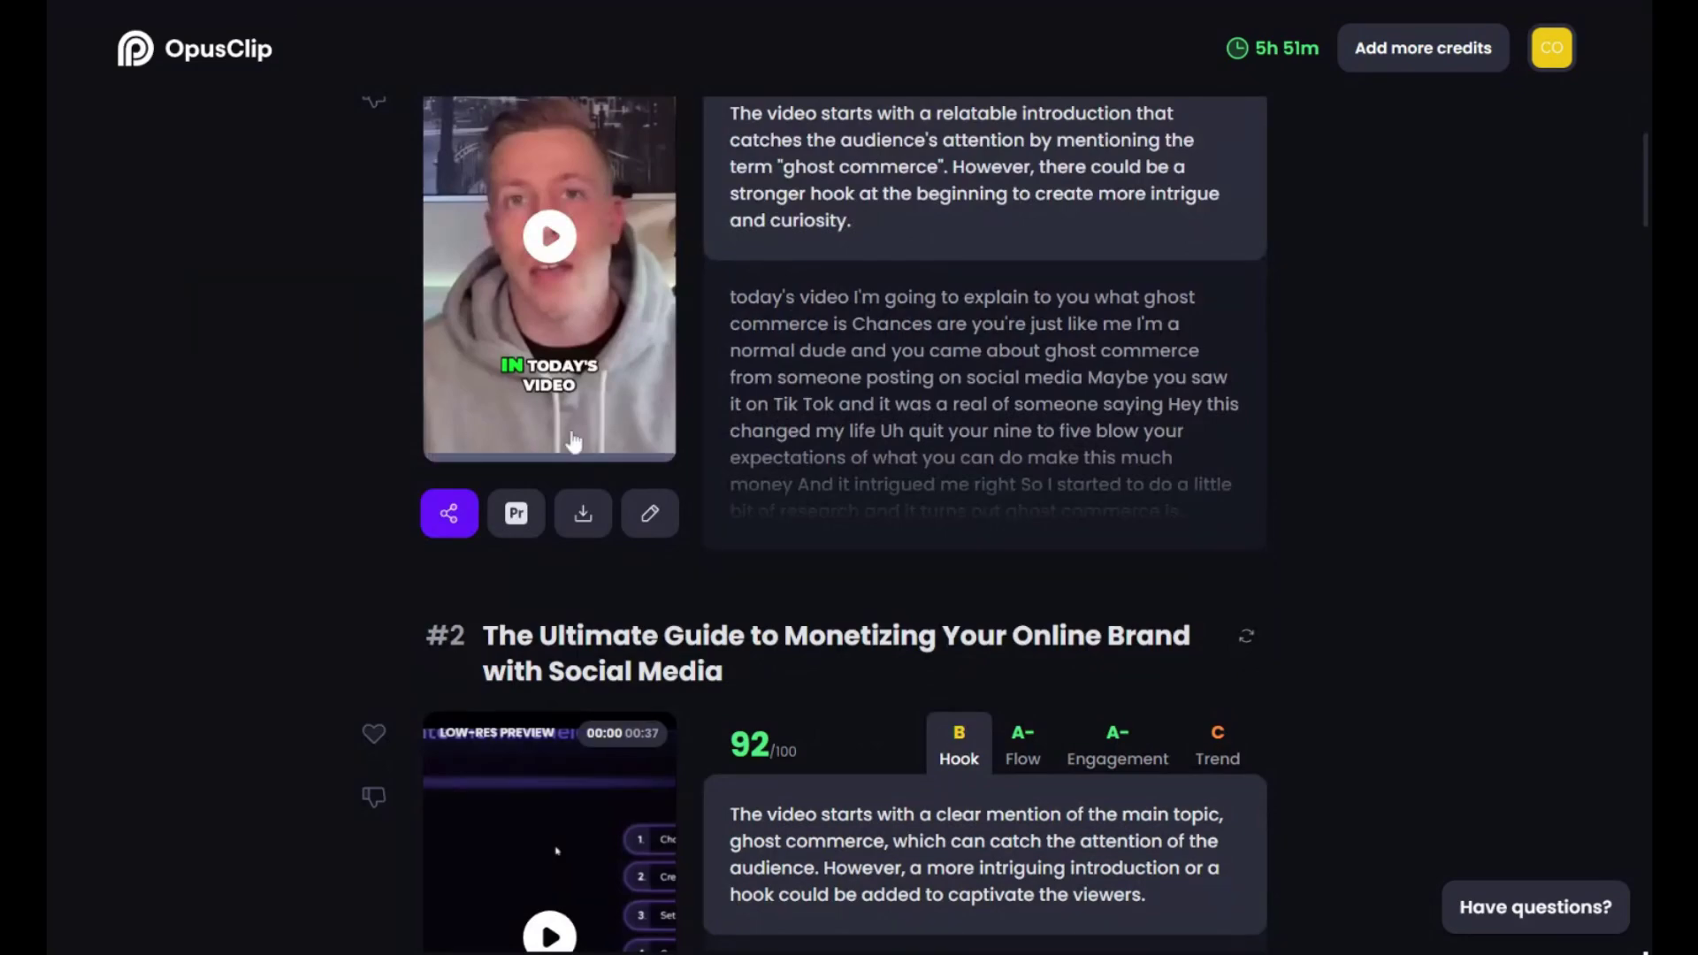
pyautogui.scroll(-3, 573, 442)
pyautogui.scroll(-1, 573, 442)
pyautogui.scroll(-2, 574, 442)
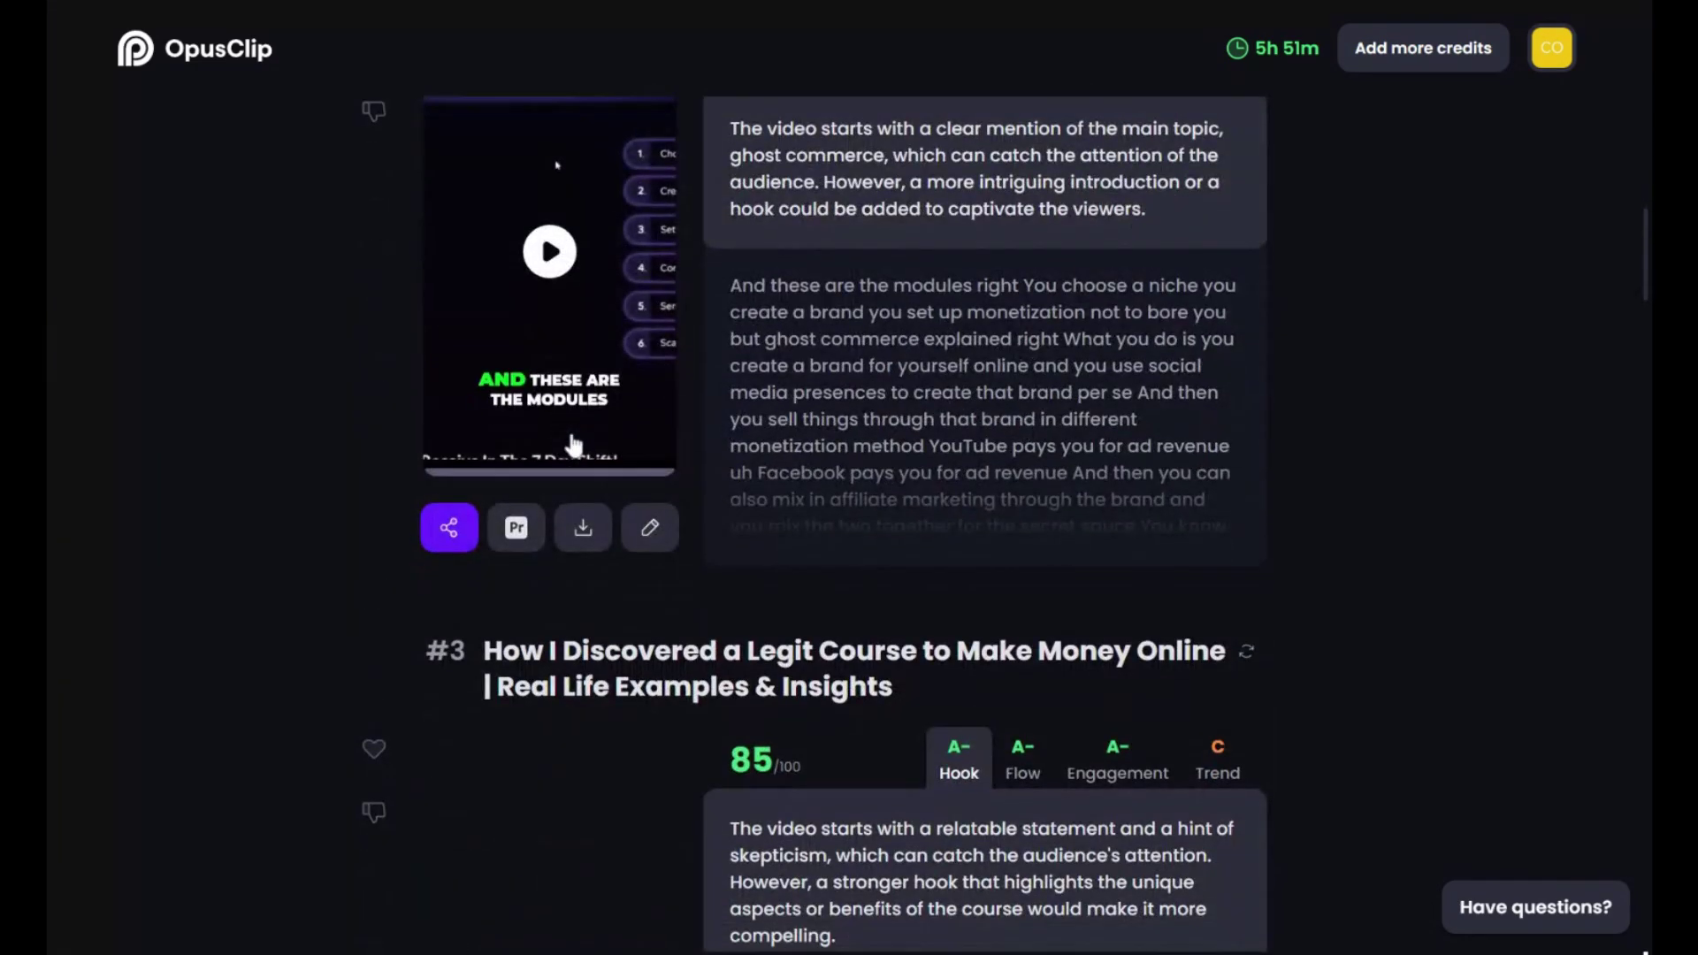
pyautogui.scroll(-2, 574, 441)
pyautogui.scroll(6, 573, 442)
pyautogui.scroll(1, 573, 442)
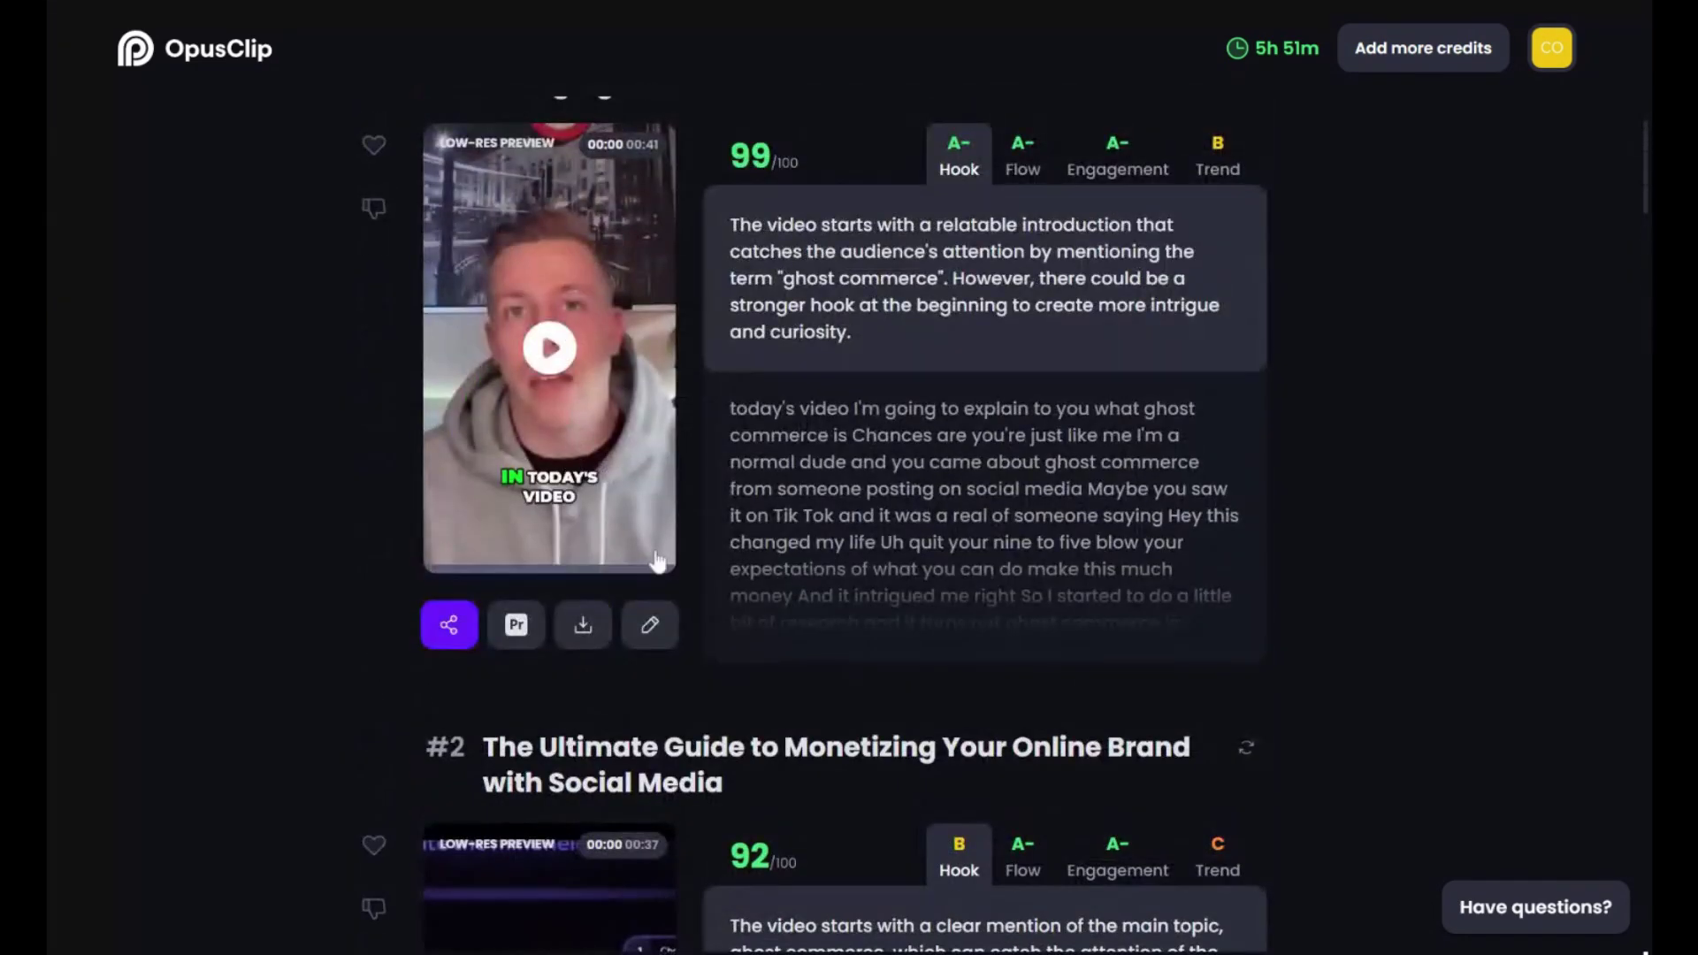
pyautogui.click(651, 626)
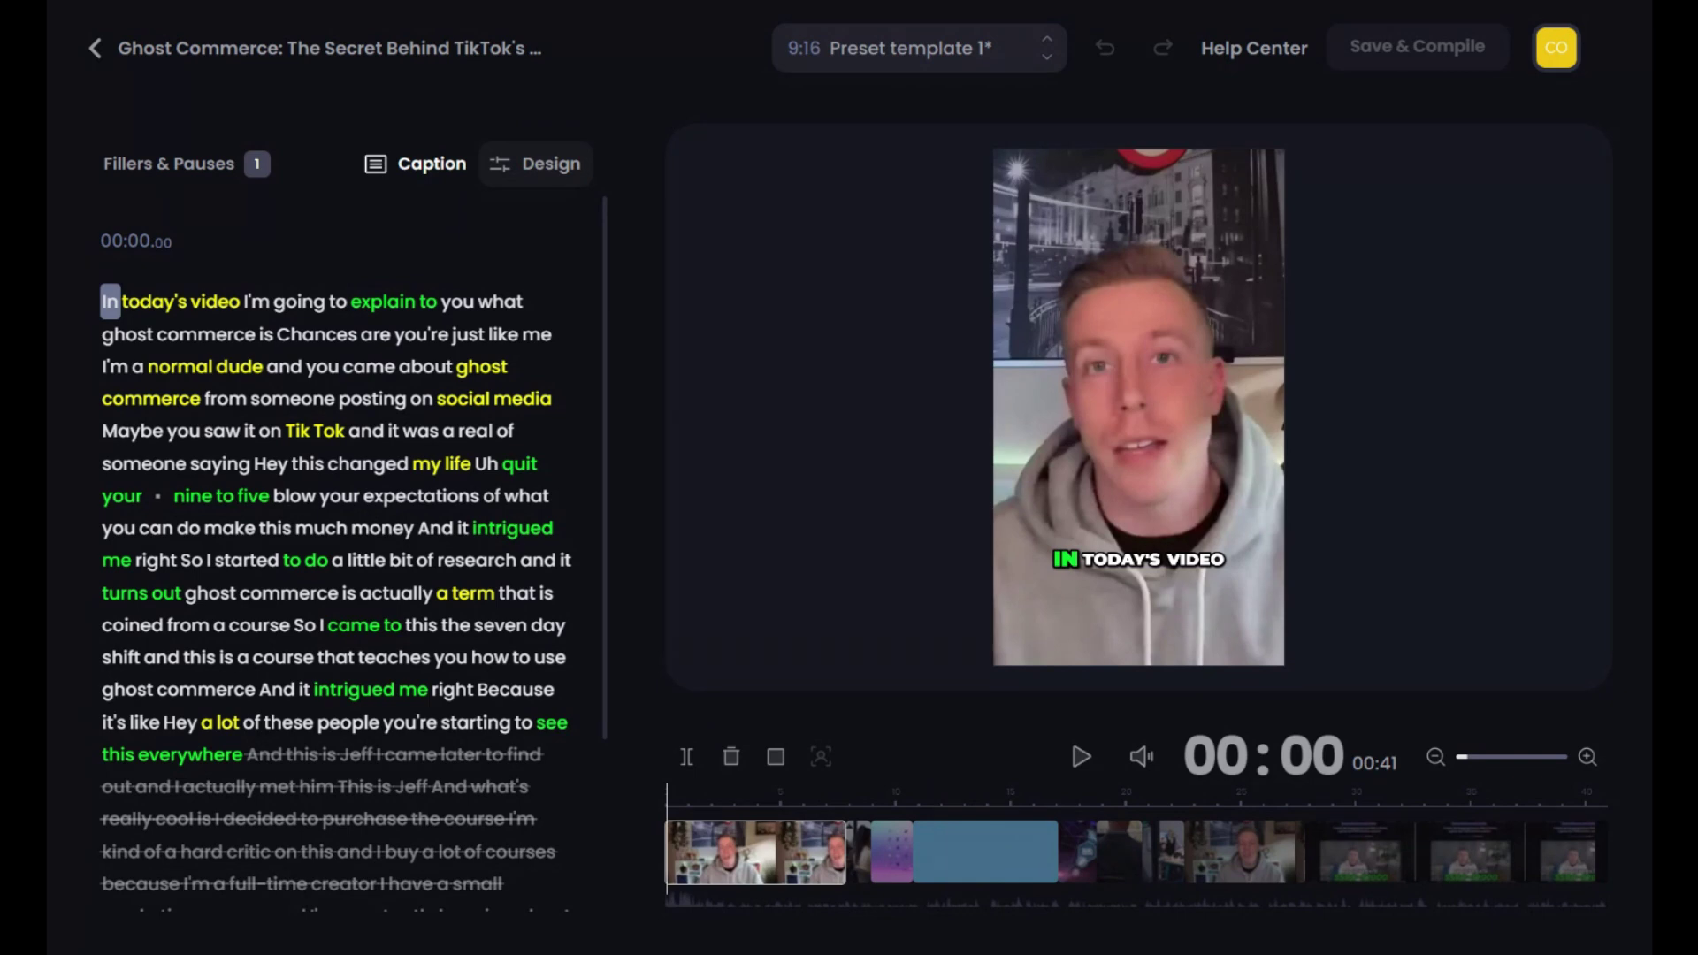
# Turn on Generate B-Rolls with stock footage in the Design settings.
pyautogui.click(545, 170)
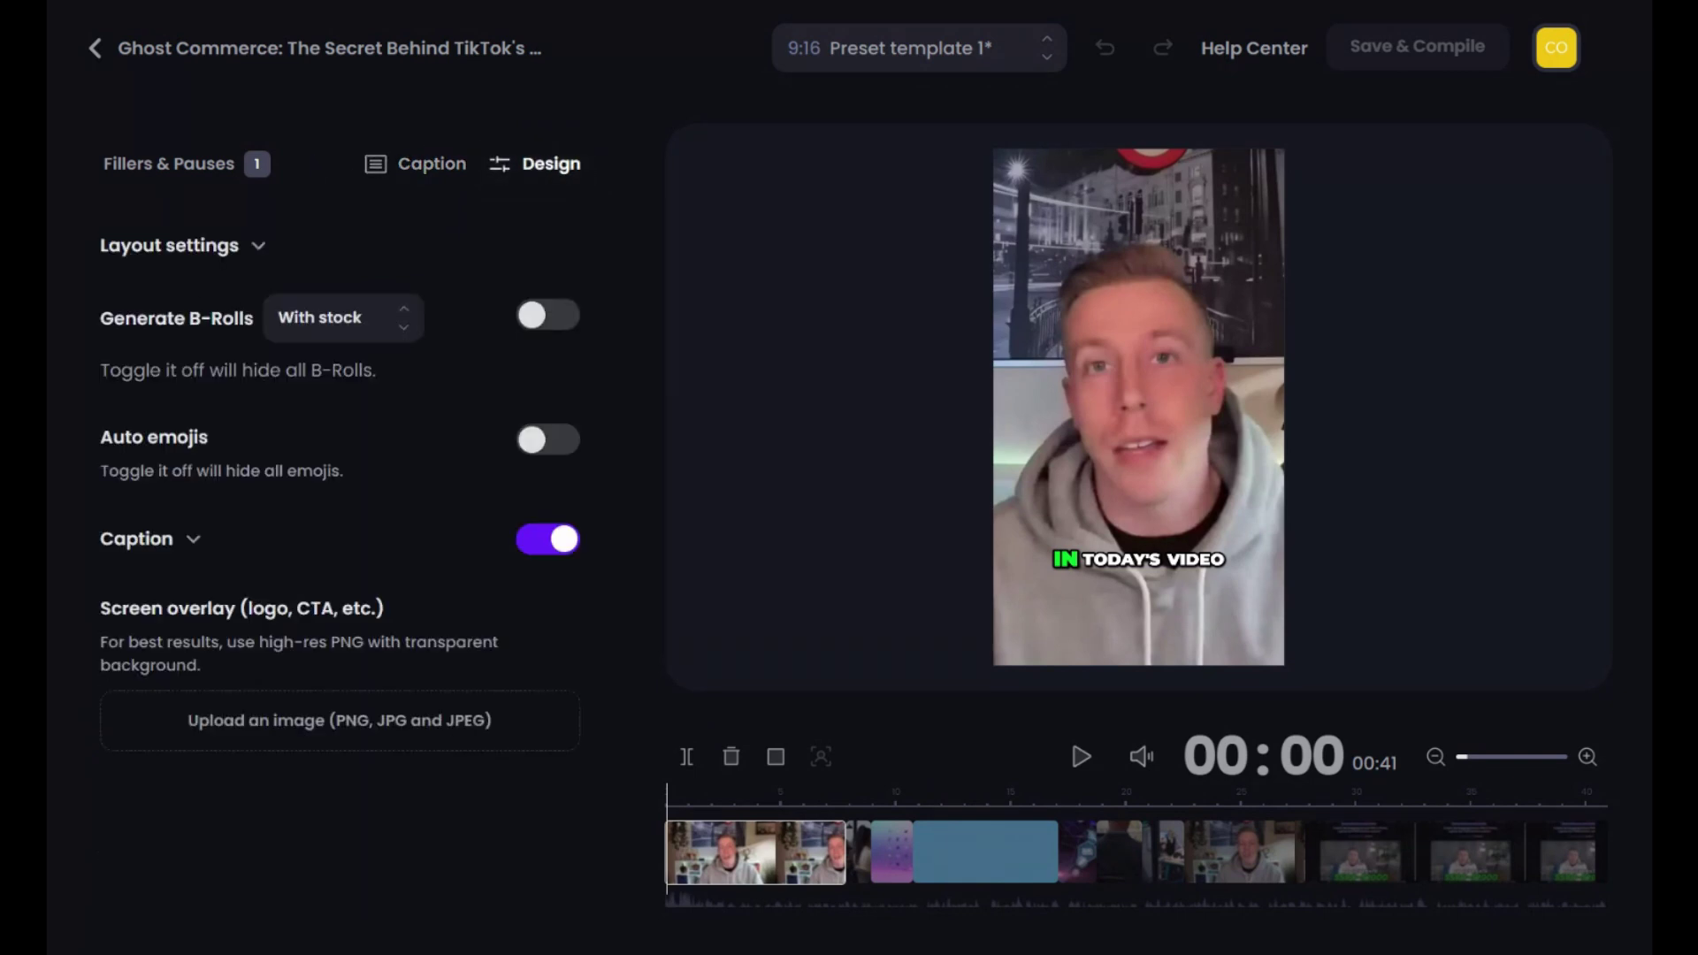
pyautogui.click(549, 318)
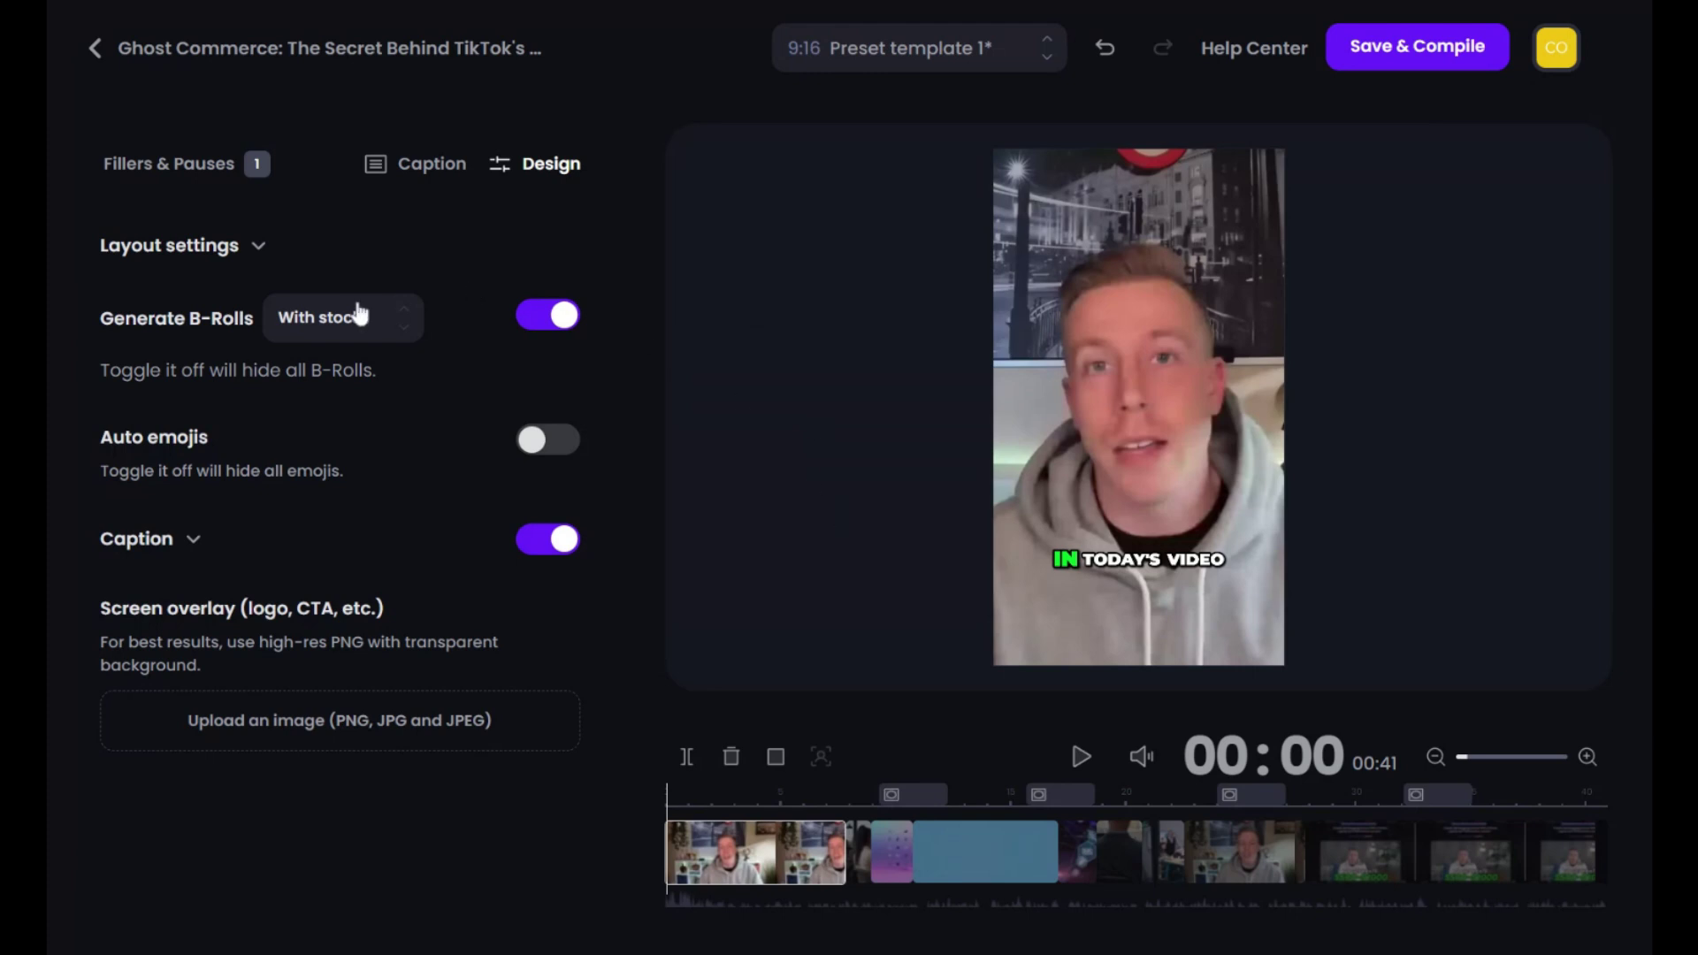
# Review the clip from 9 to 12 seconds and drag the Pexels B-roll to reframe it.
pyautogui.click(863, 794)
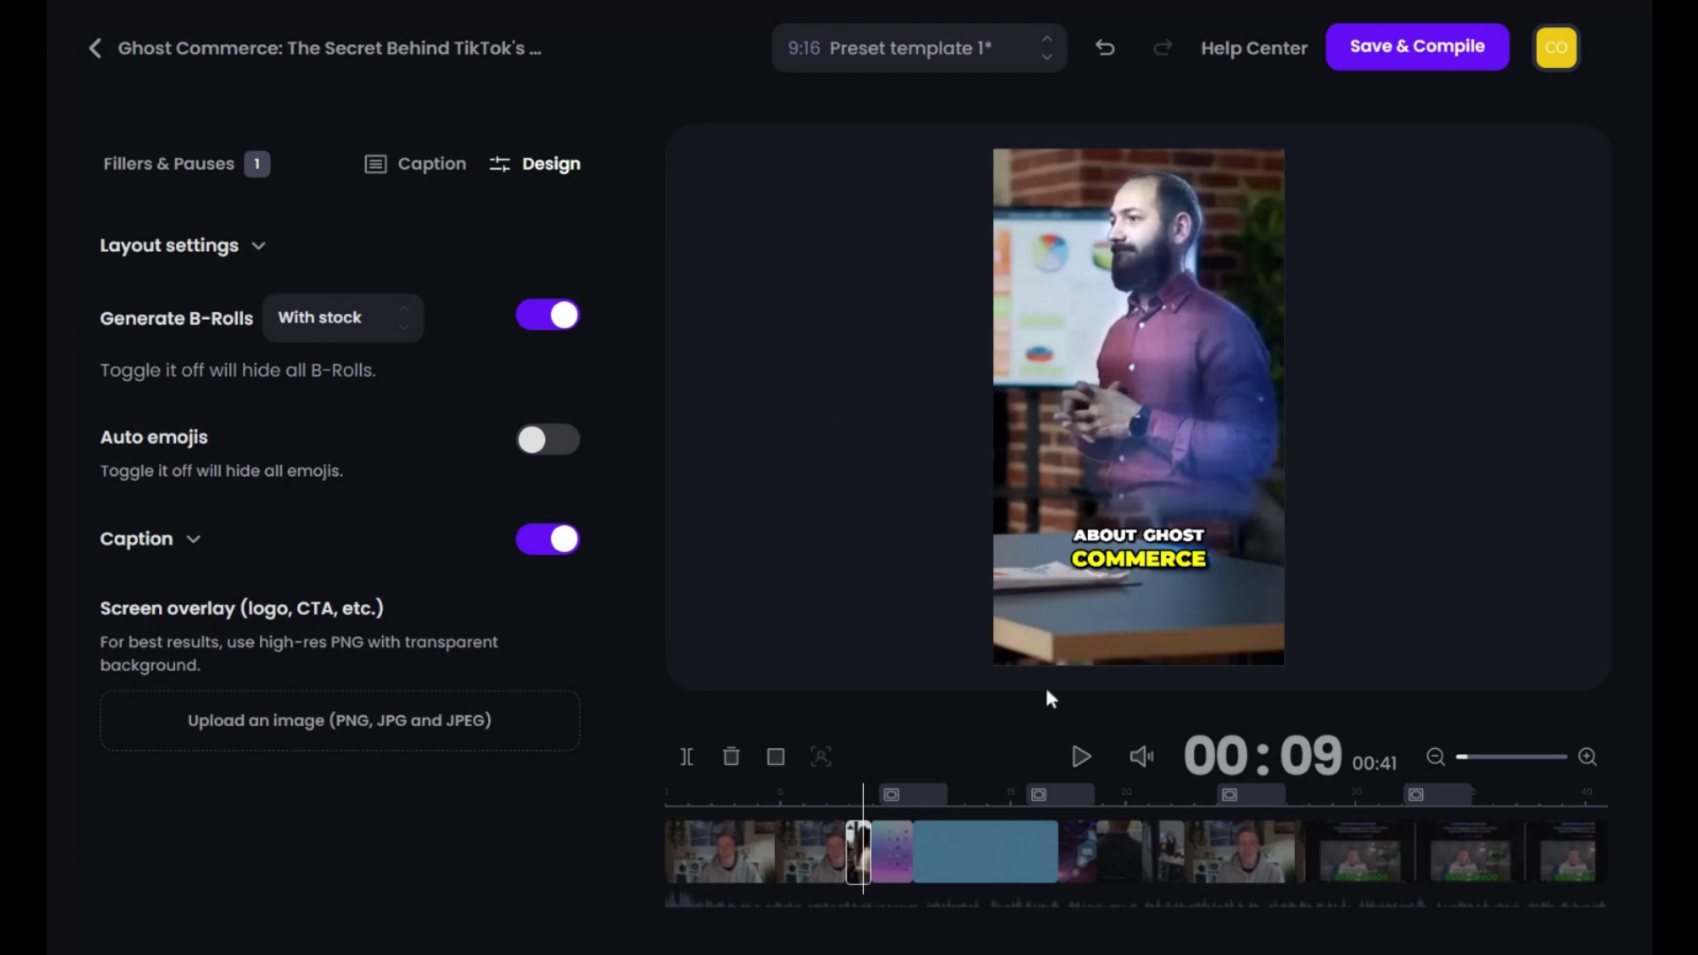
pyautogui.click(1076, 763)
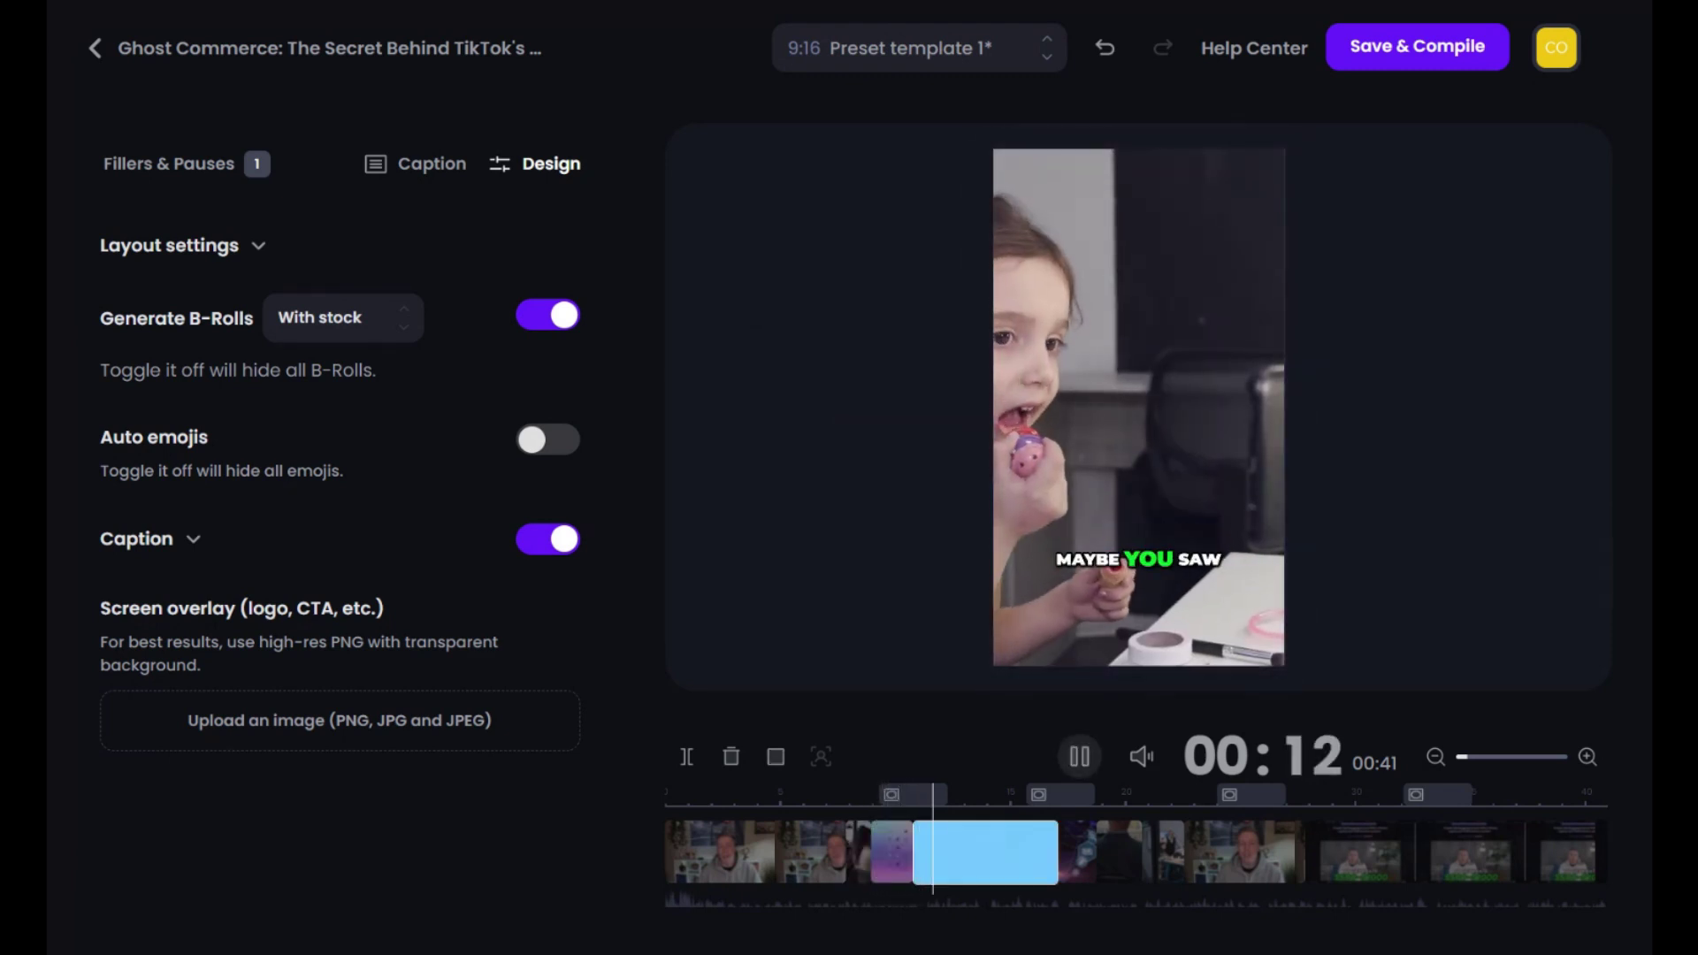
pyautogui.click(1076, 762)
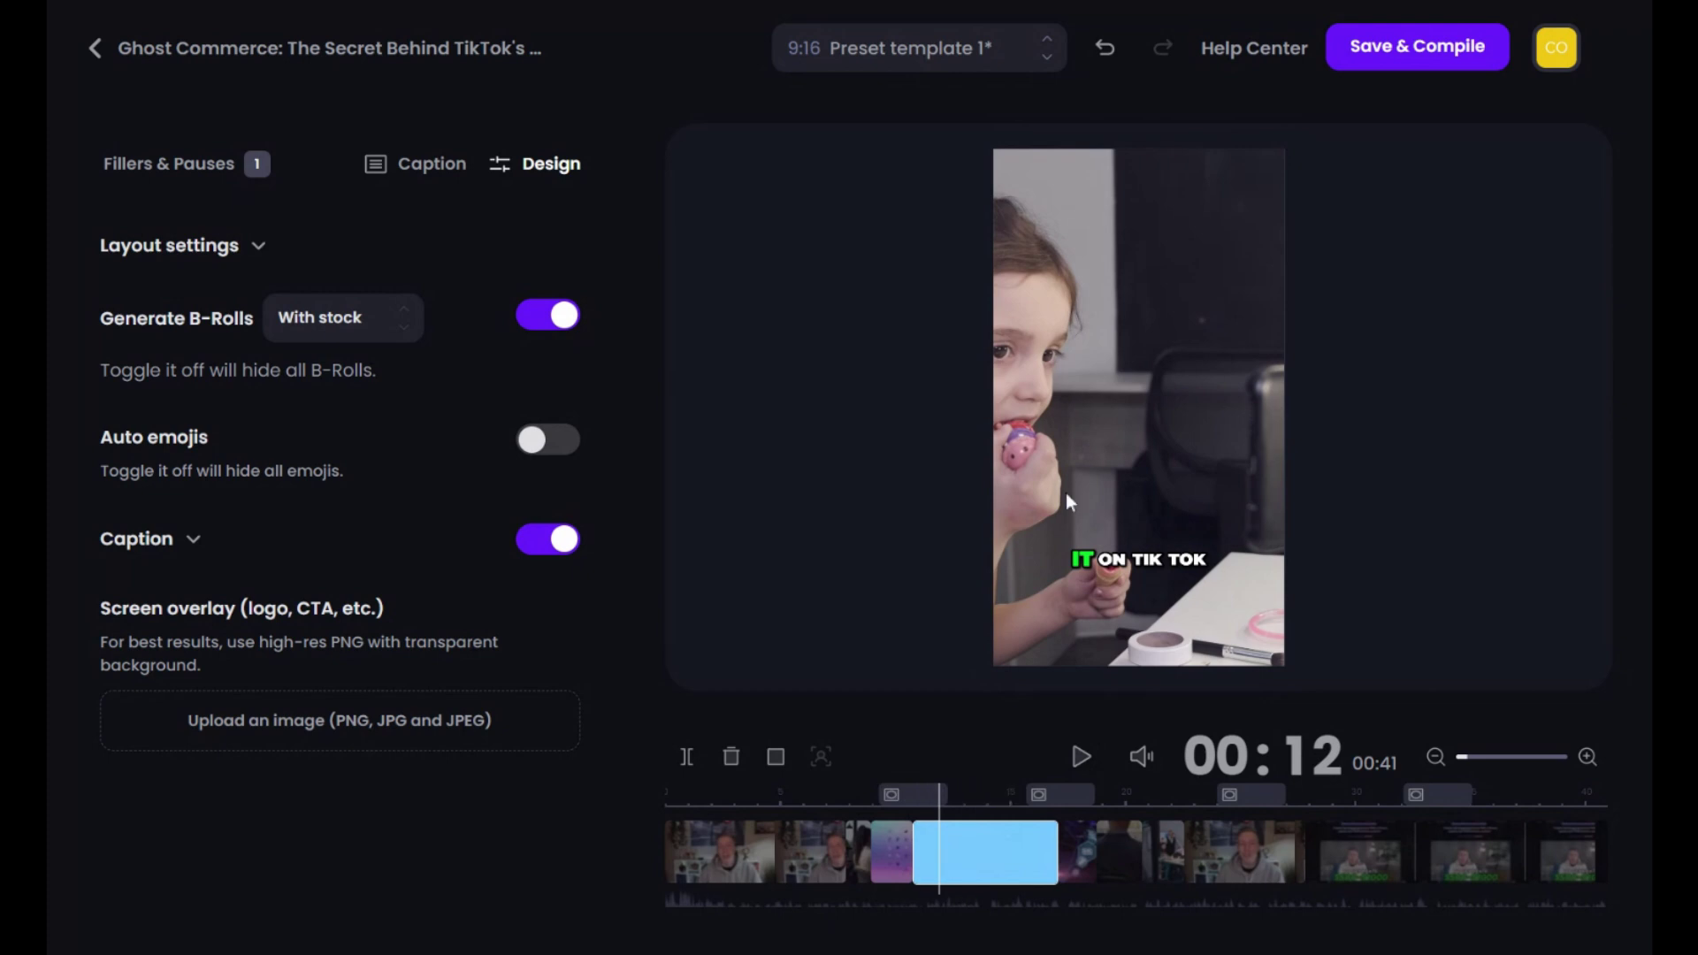
pyautogui.click(1148, 423)
pyautogui.moveTo(1148, 422)
pyautogui.mouseDown()
pyautogui.moveTo(1208, 425)
pyautogui.moveTo(1022, 426)
pyautogui.moveTo(1245, 424)
pyautogui.mouseUp()
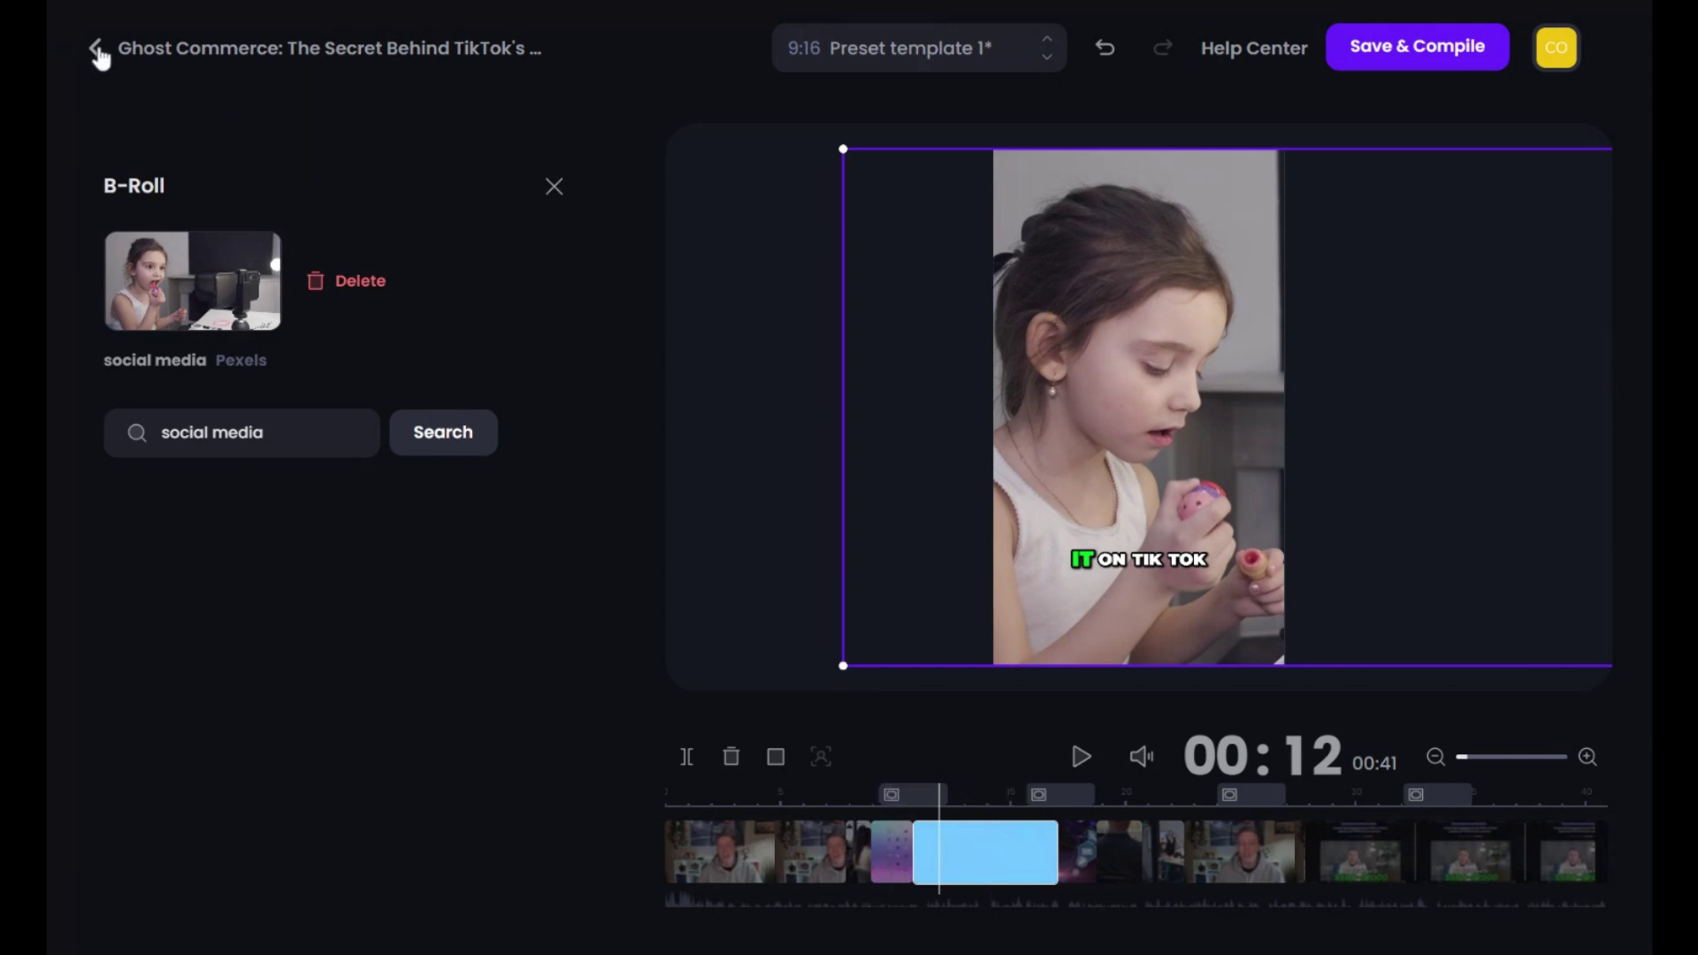
pyautogui.click(554, 191)
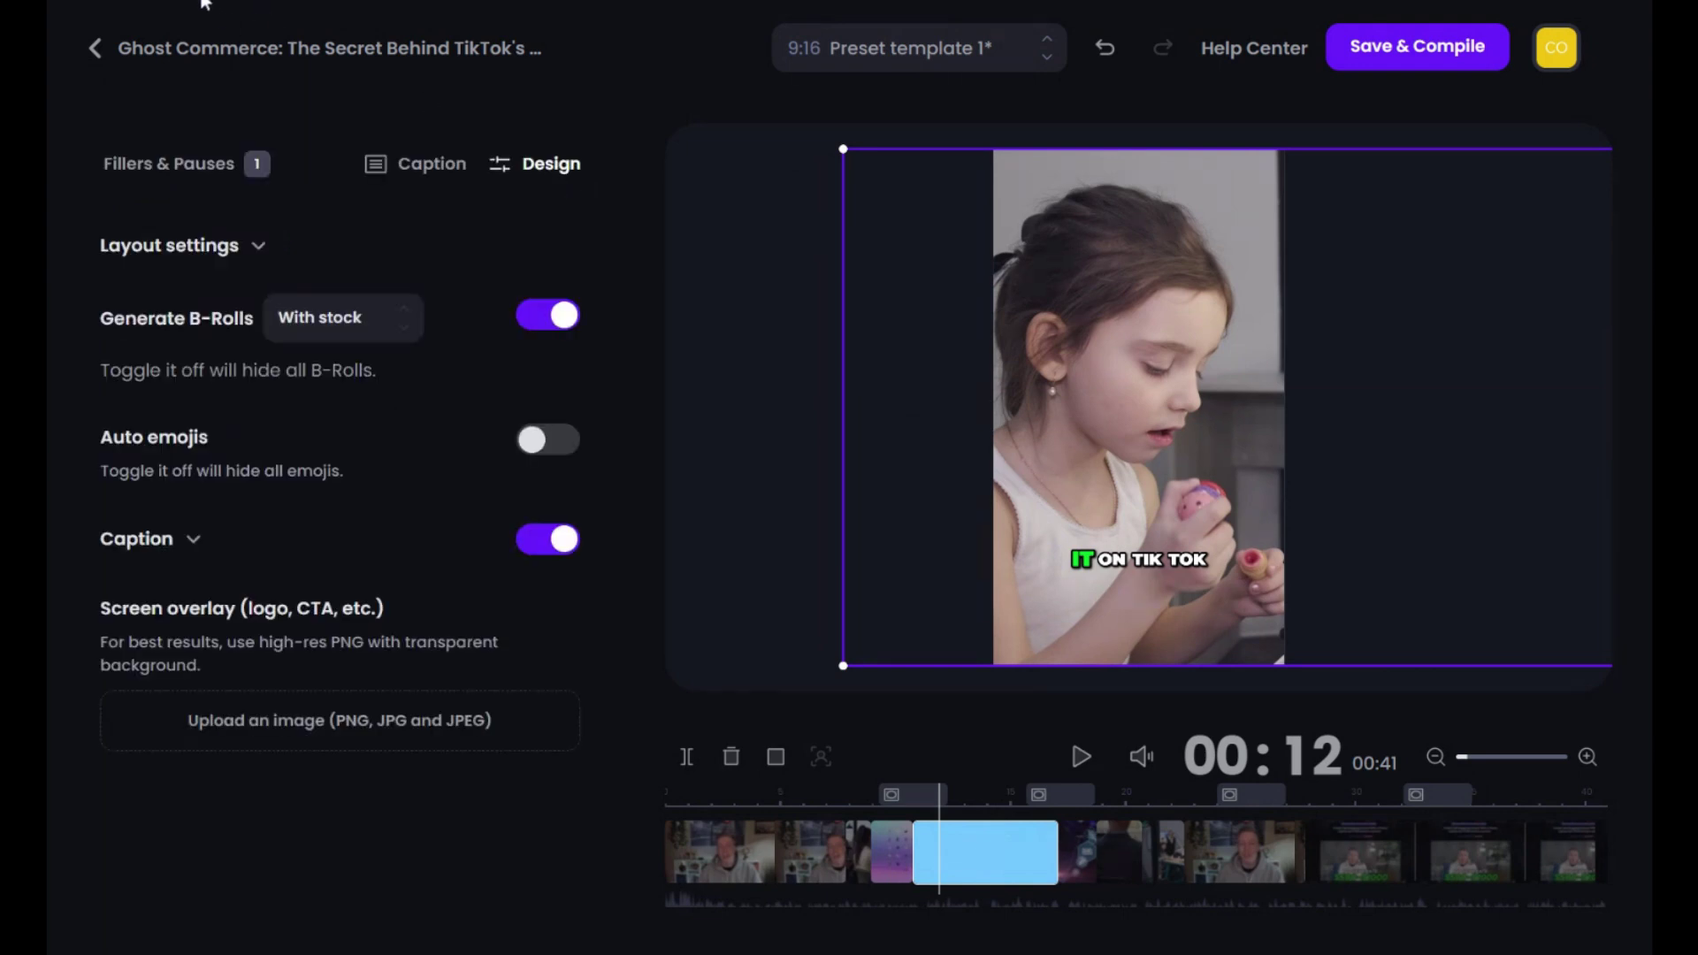